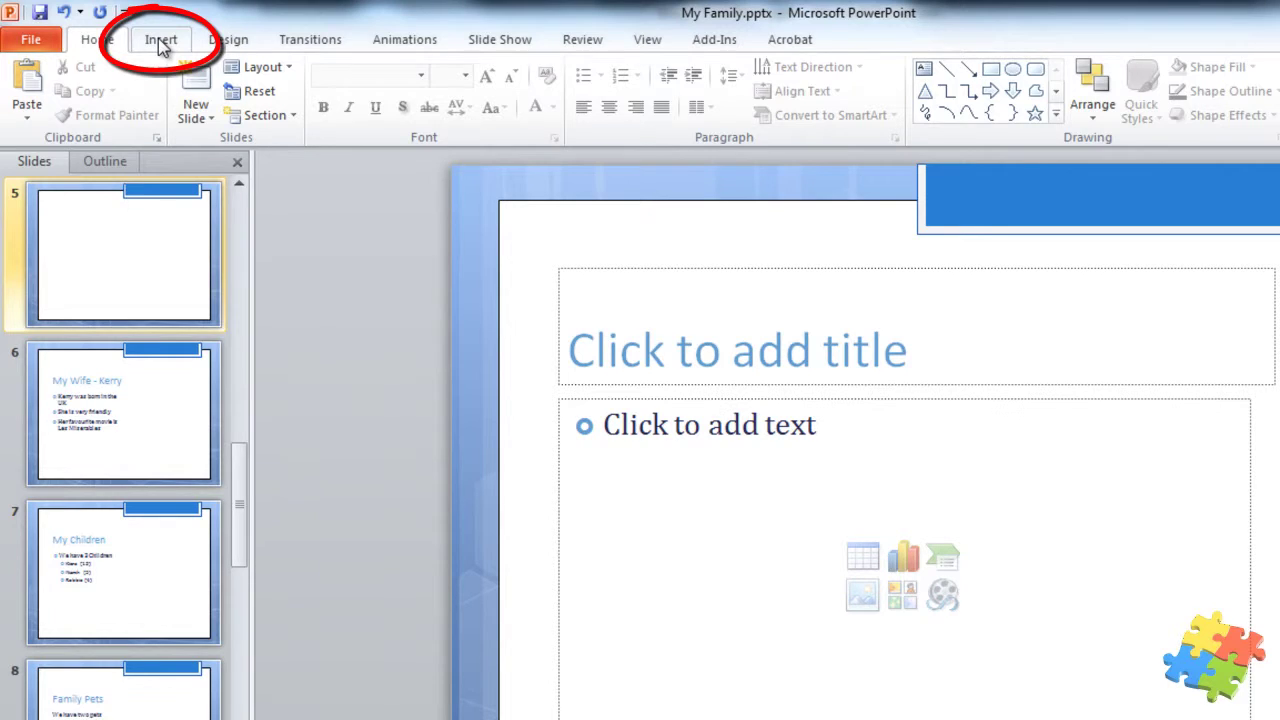
Step: Show the Insert ribbon options for the empty slide 5
click(158, 38)
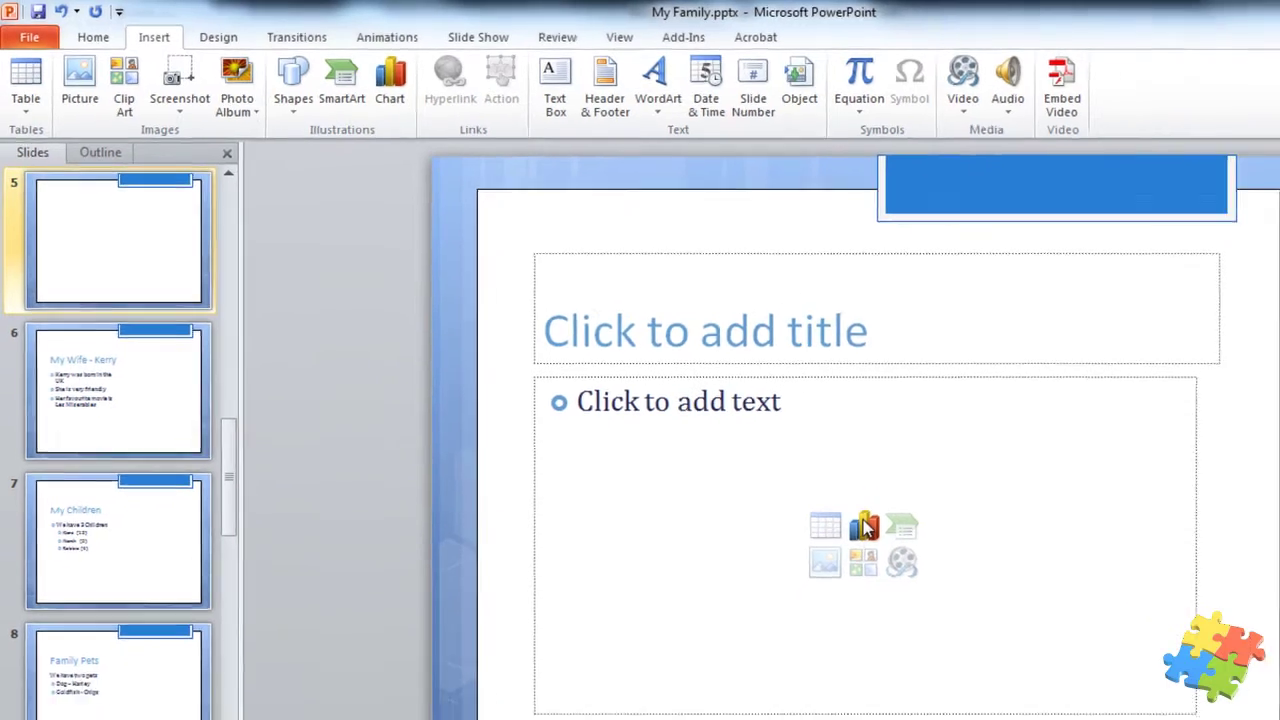
Step: Insert a Pie in 3-D chart into slide 5's content placeholder
click(905, 557)
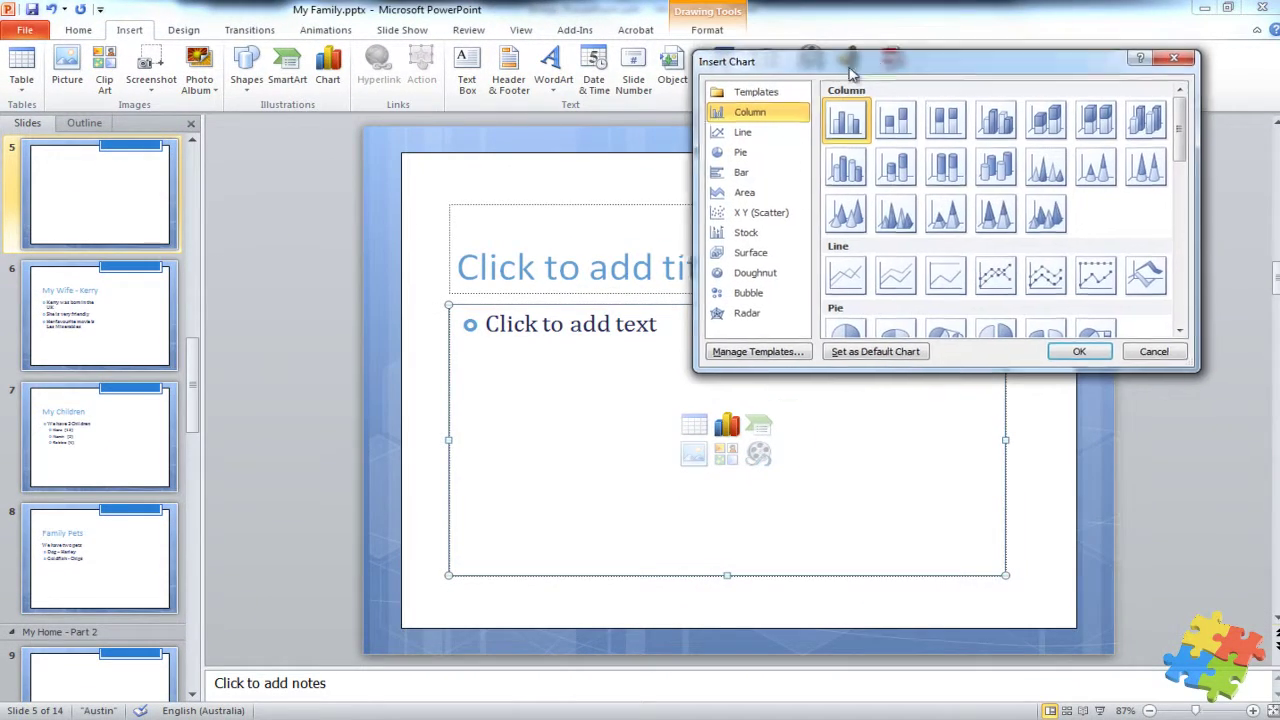
drag(850, 68, 184, 147)
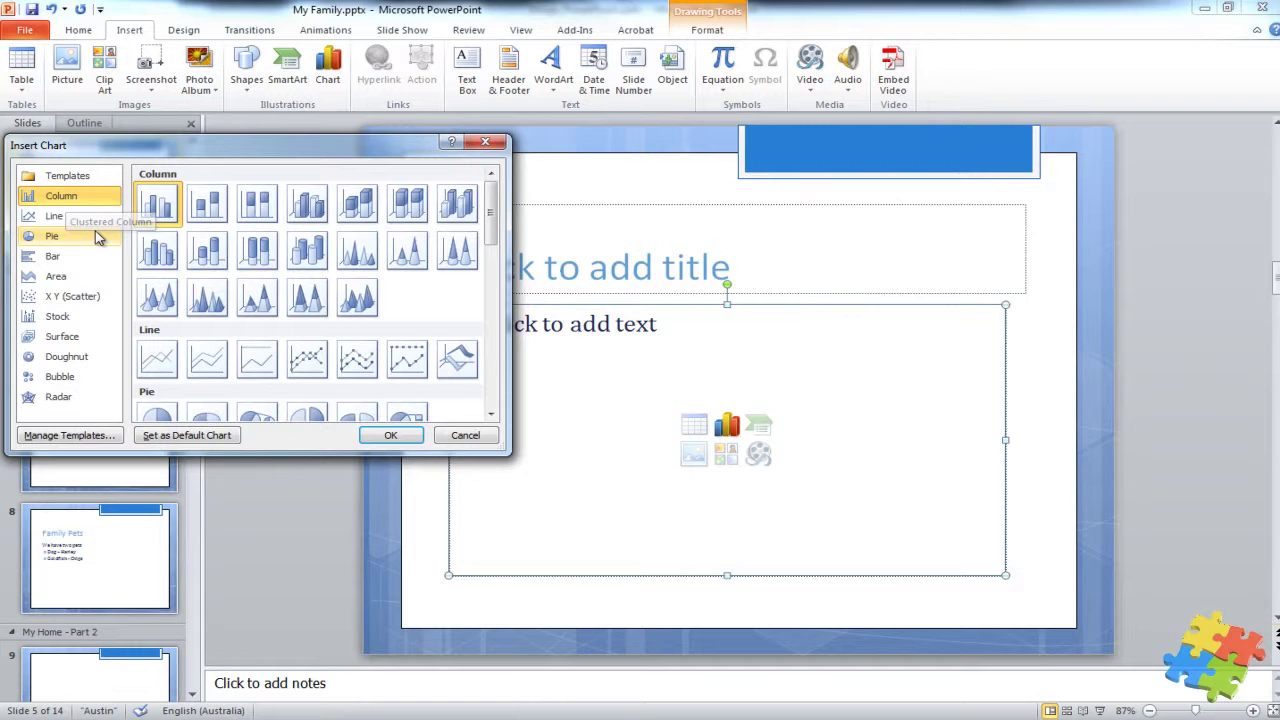
click(50, 244)
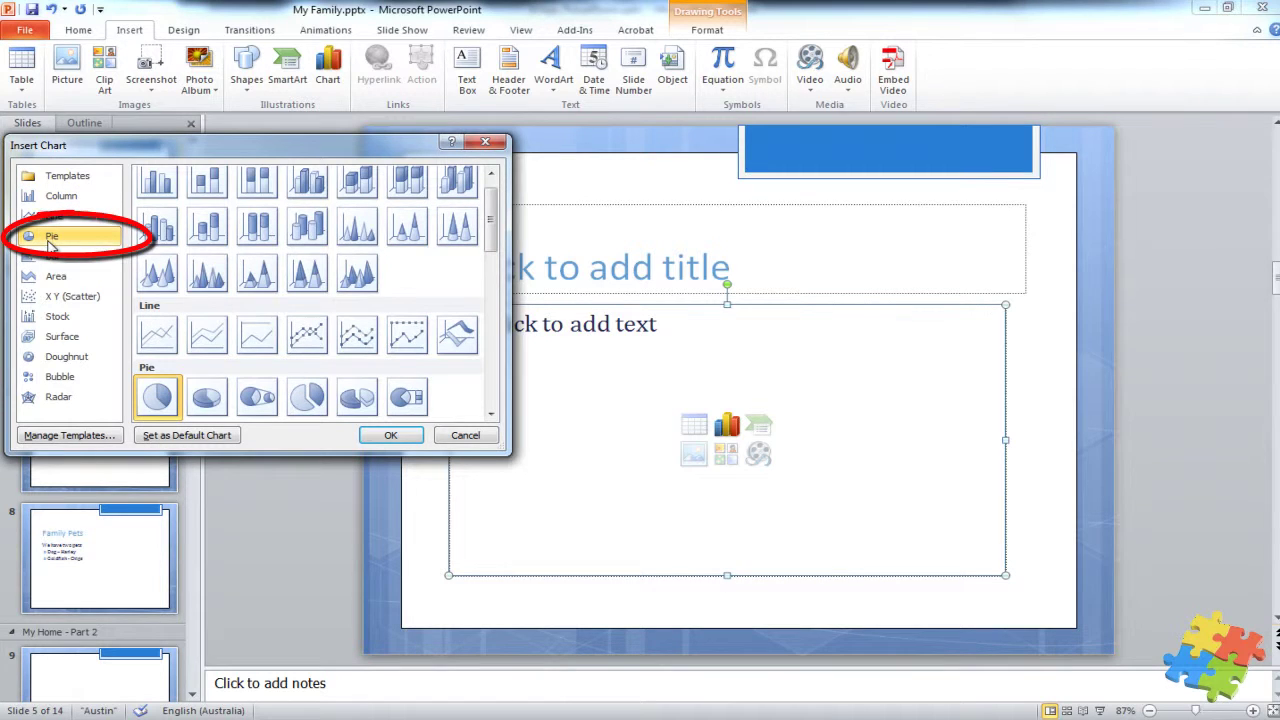
click(491, 416)
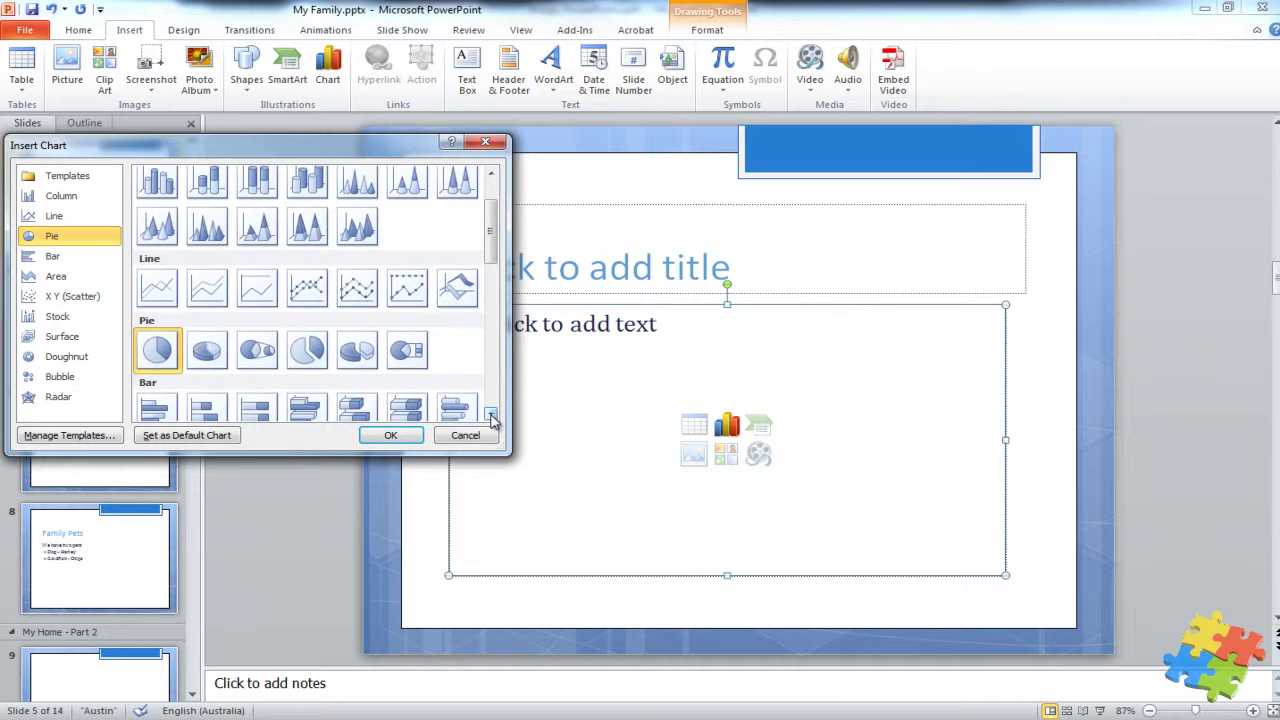
click(491, 416)
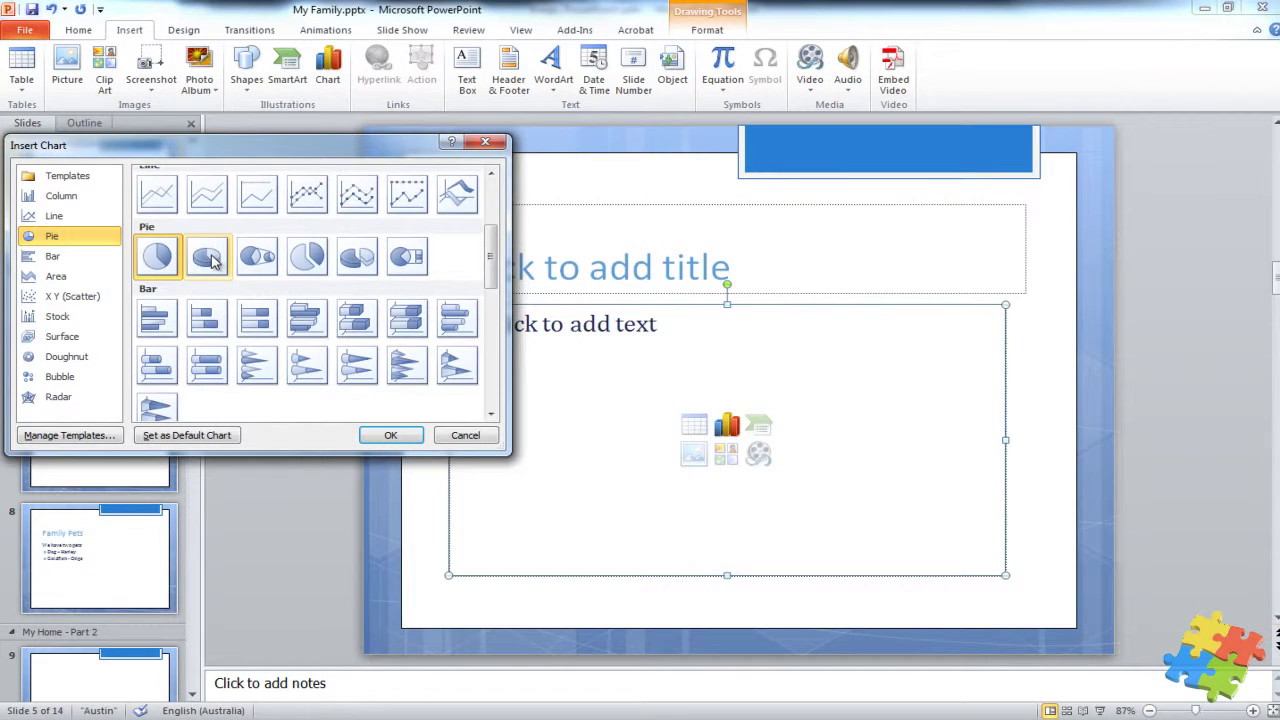
click(208, 258)
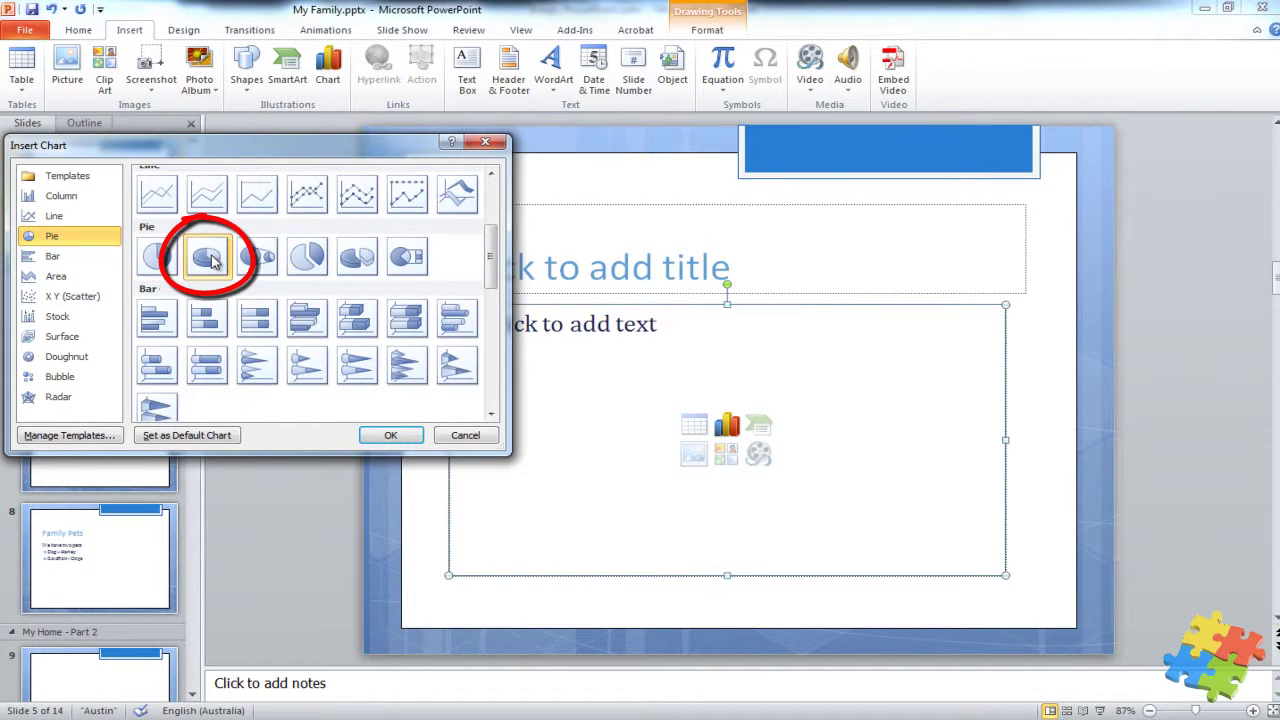
click(386, 436)
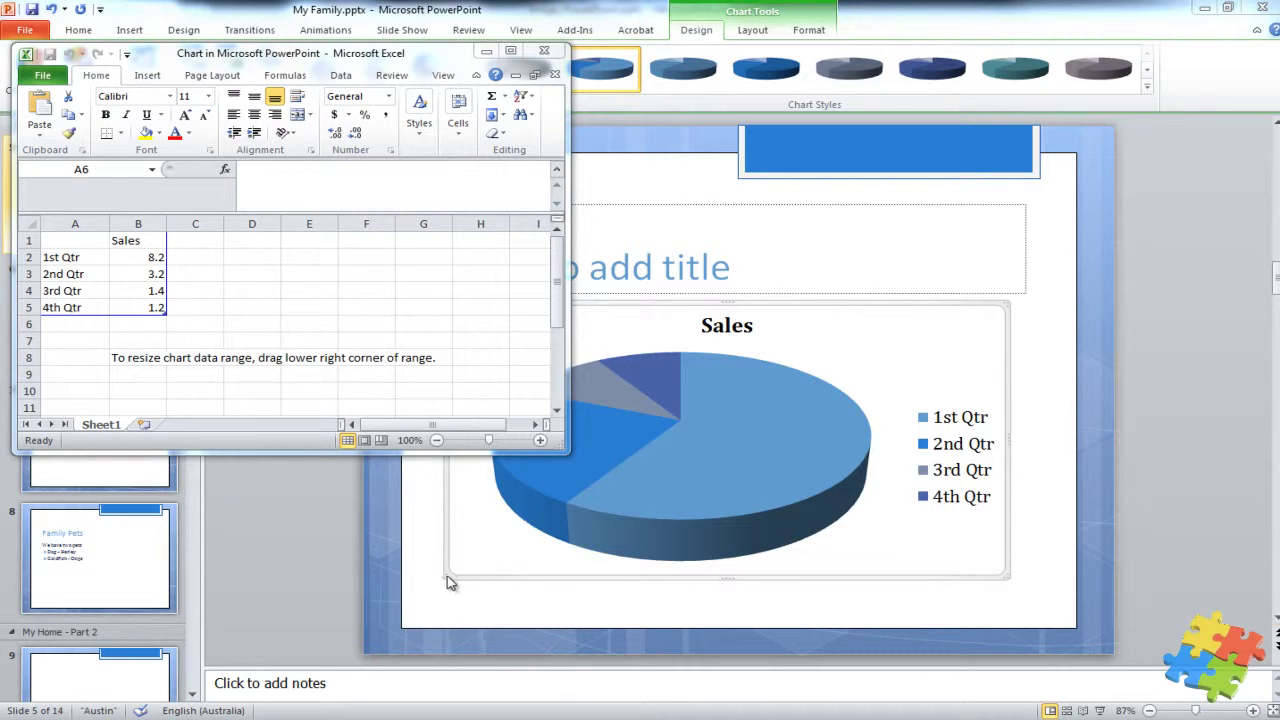
Step: Close the Excel data sheet and shrink the Sales chart toward the lower right
key(alt+F4)
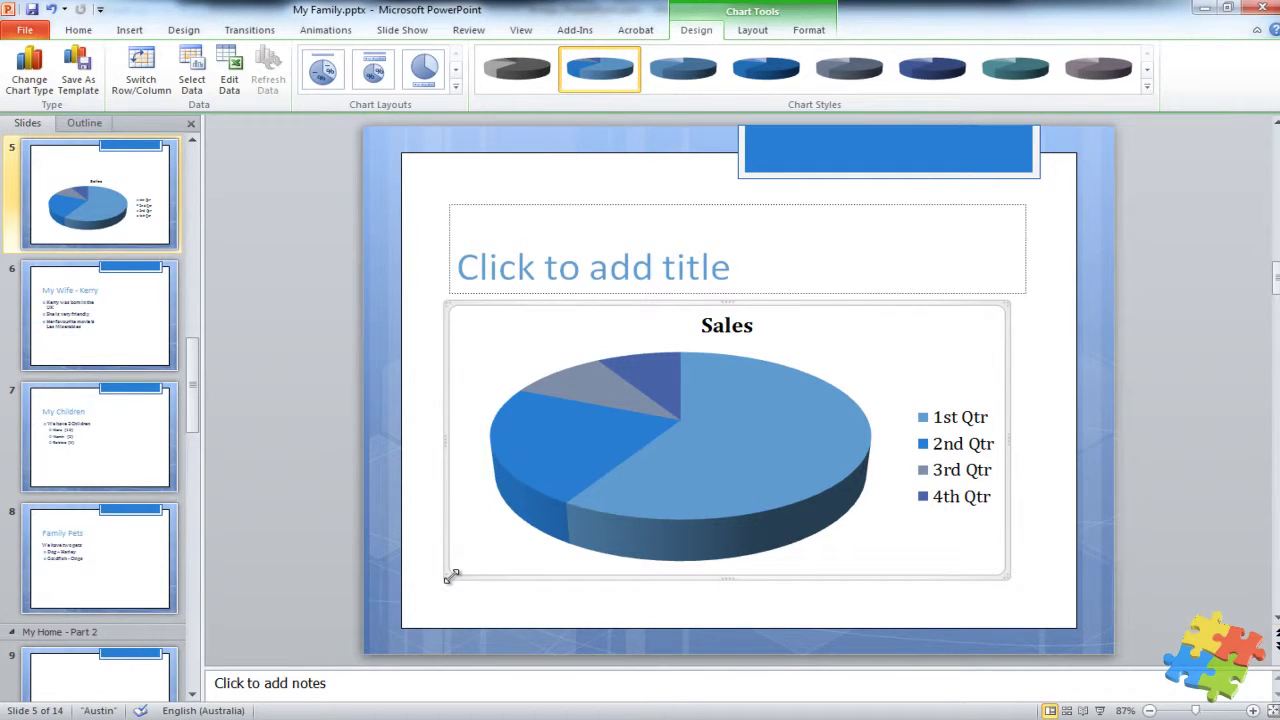
drag(451, 576, 683, 532)
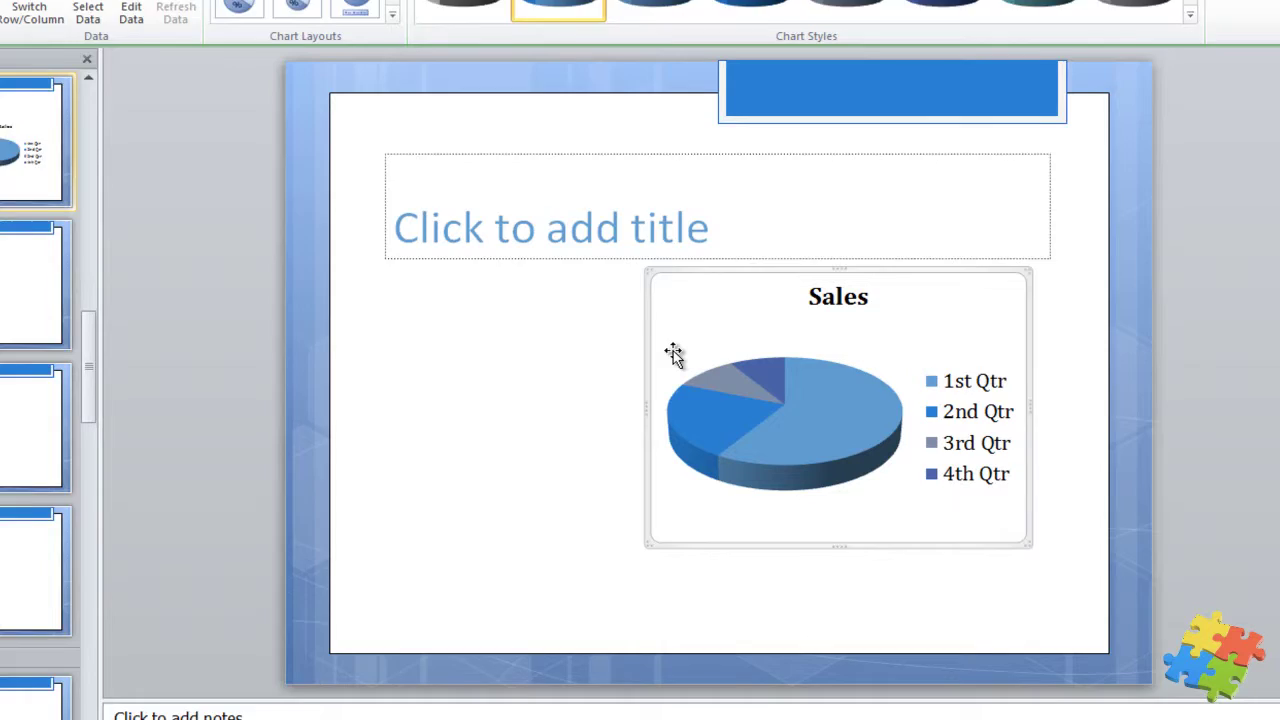
Step: Use Edit Data to enter Sales values 10, 2, 35 and 15 in cells B2:B5
right_click(673, 353)
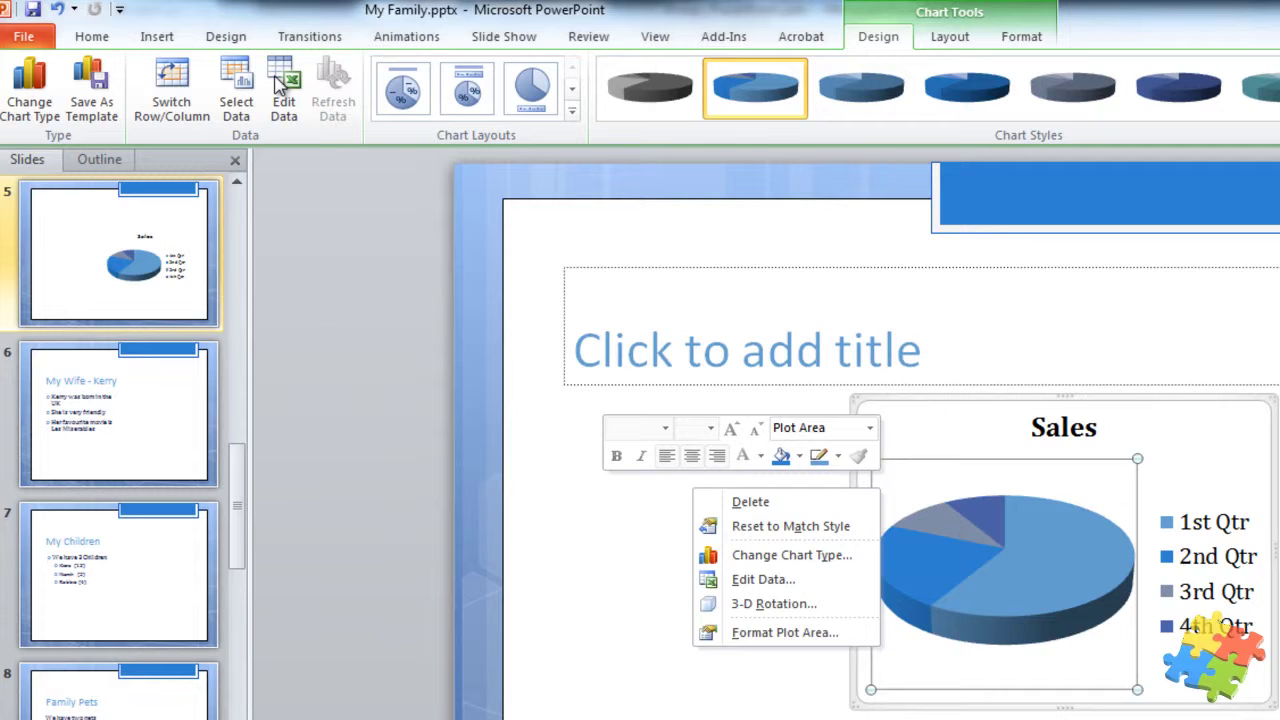
click(279, 86)
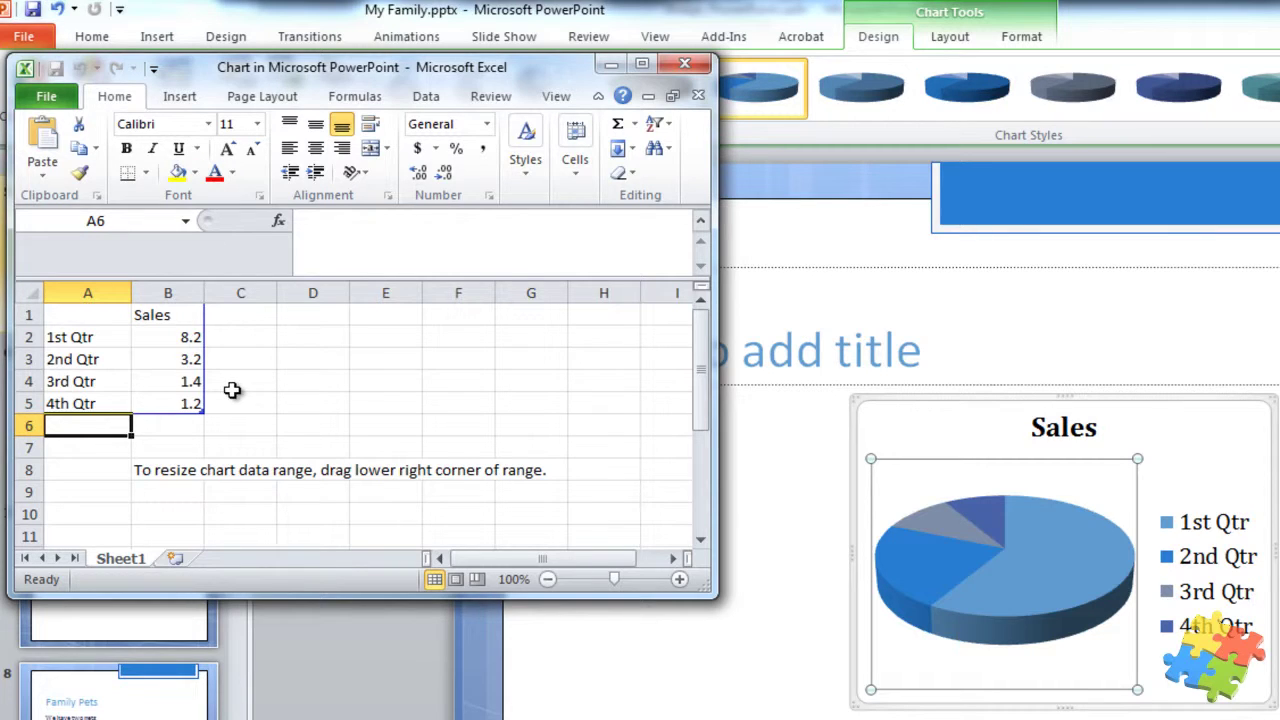
click(178, 336)
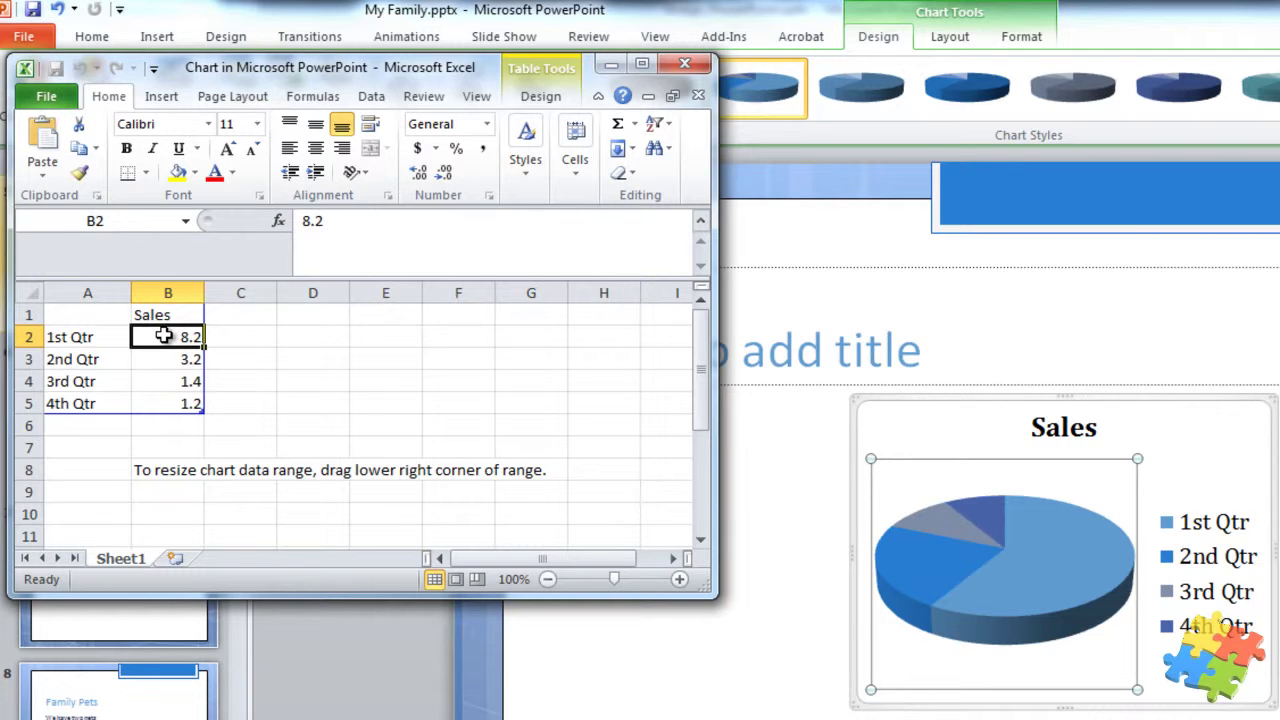
text(10)
key(Return)
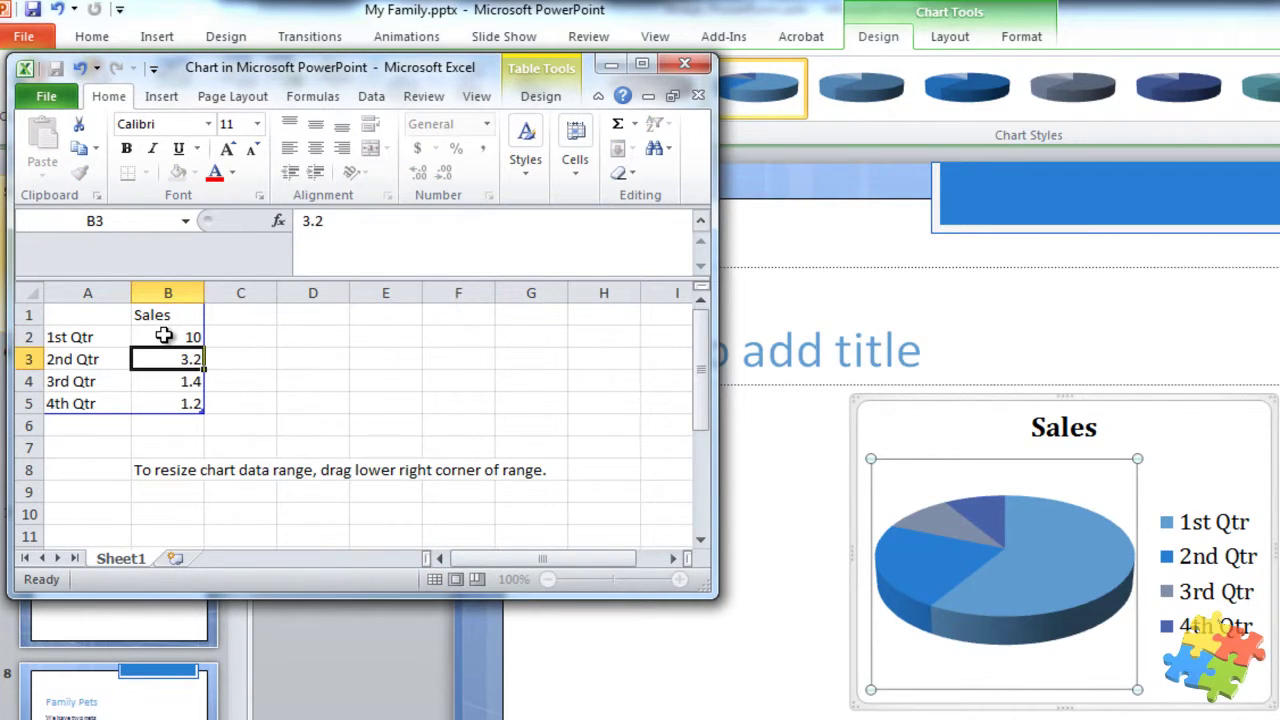
text(2)
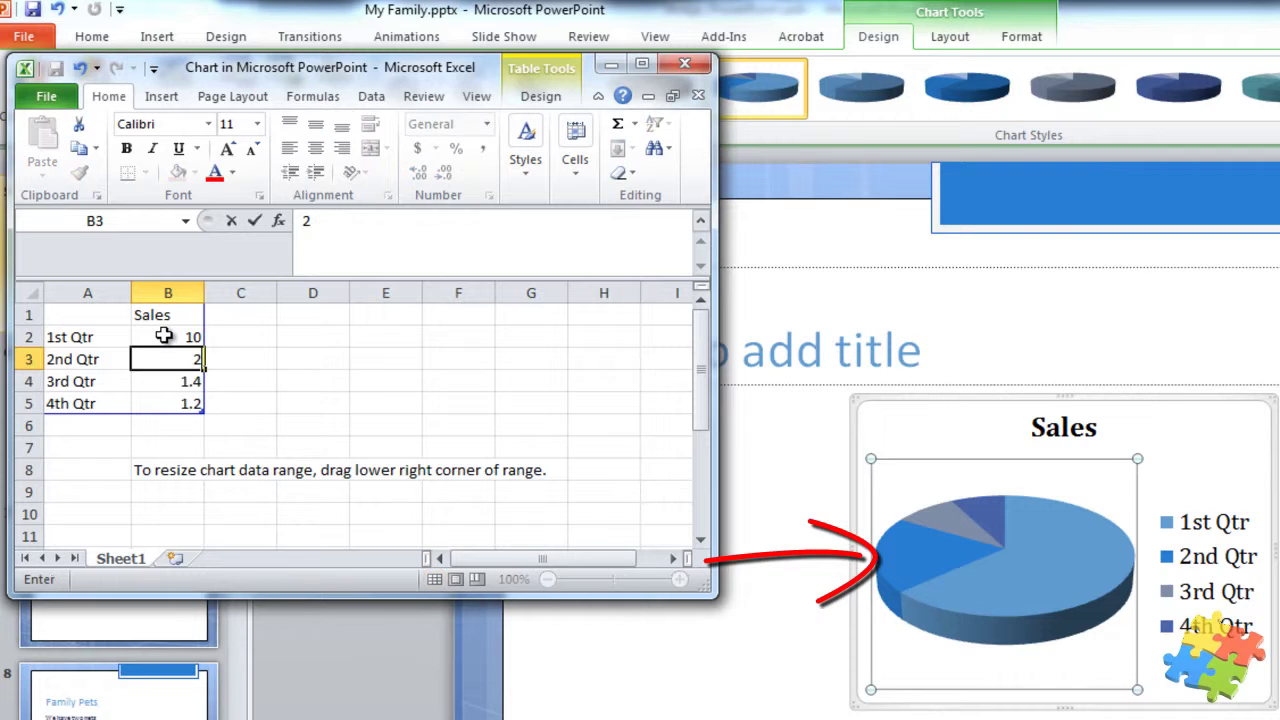
key(Return)
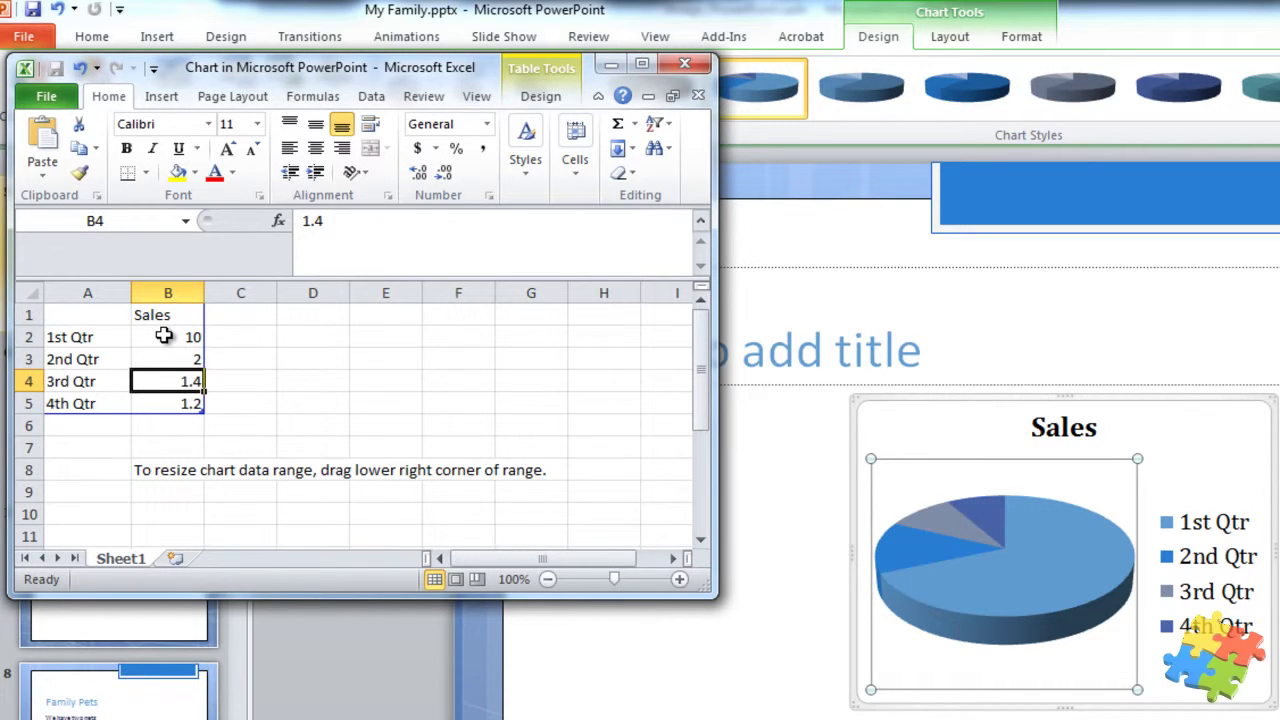
text(35)
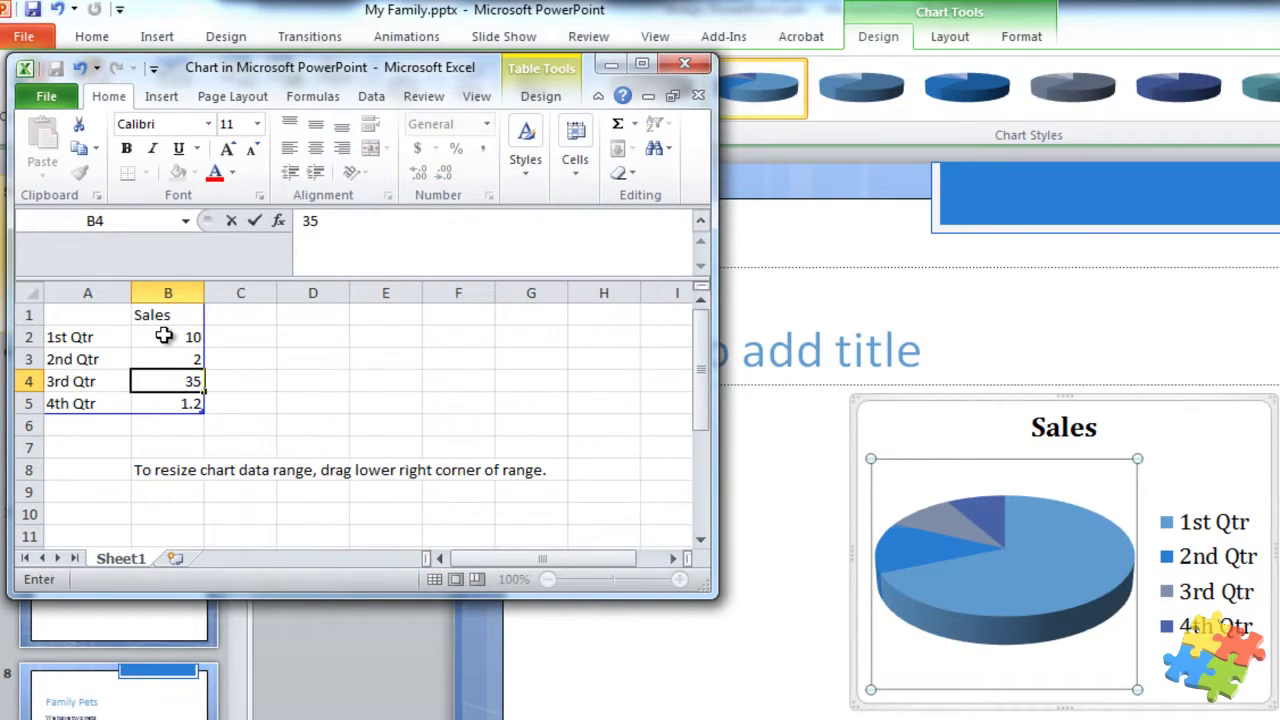
key(Return)
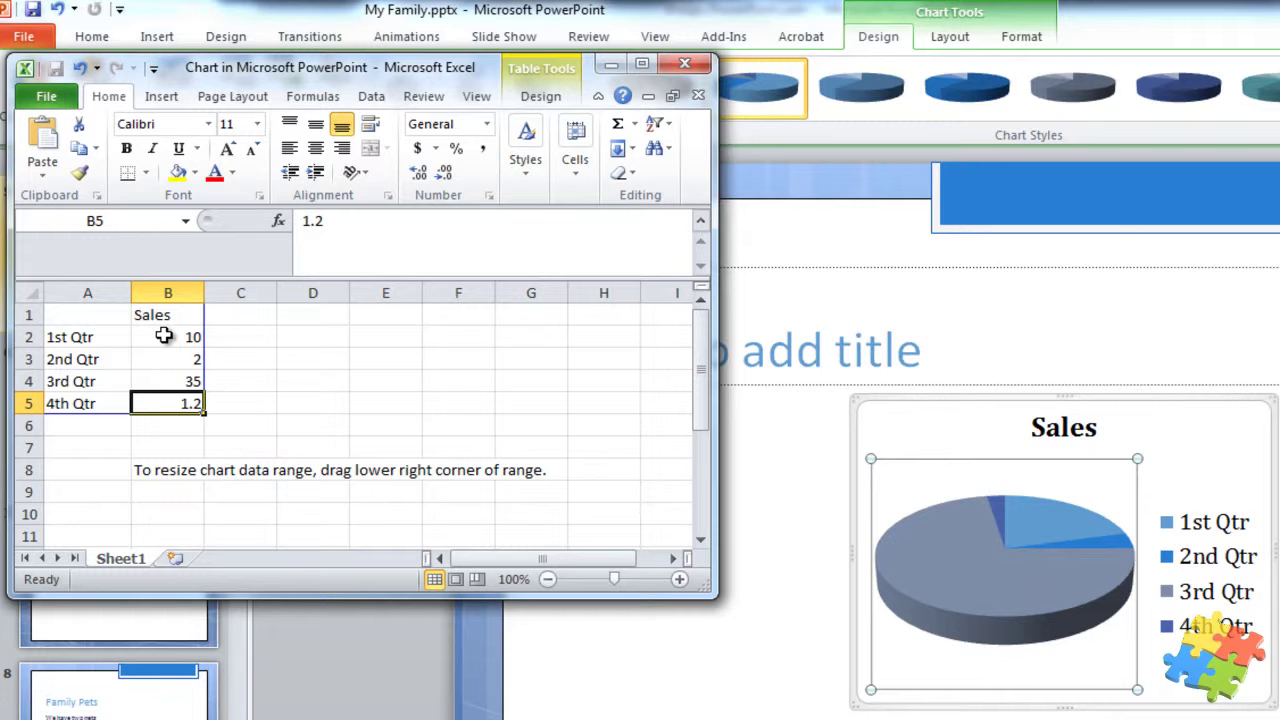
text(15)
key(Return)
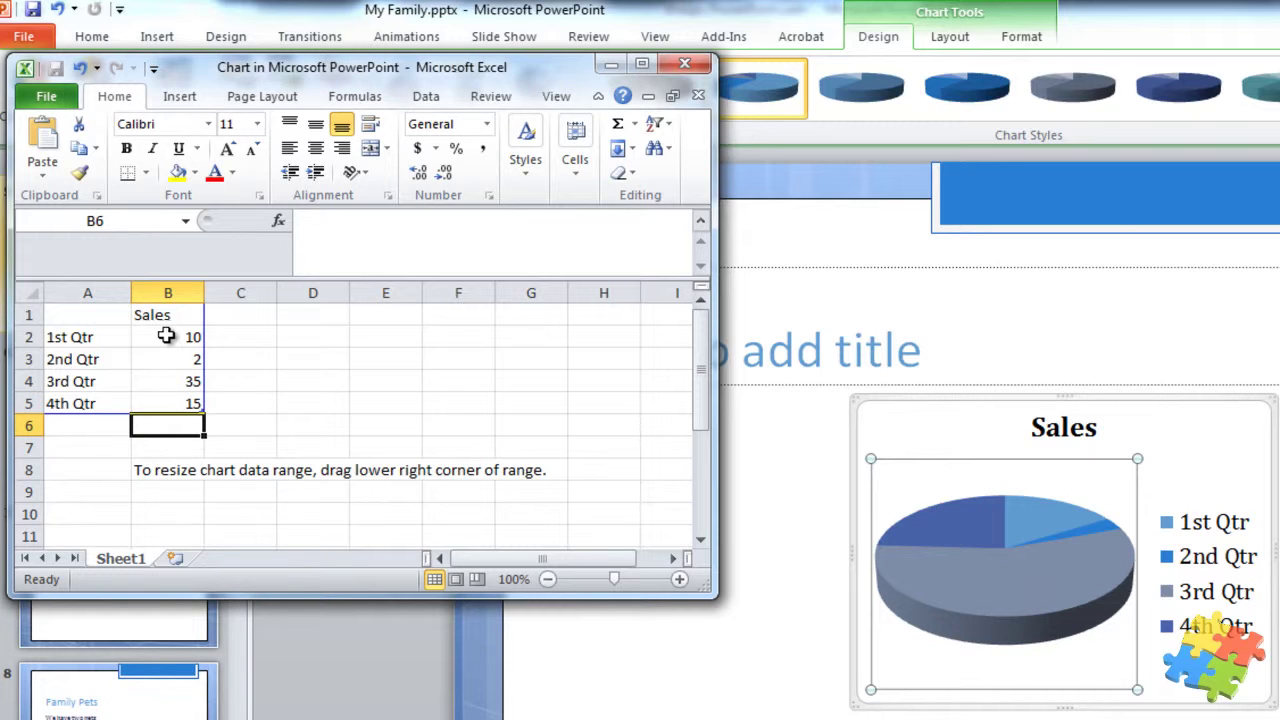
Step: Close the Excel data sheet and browse the Chart Styles gallery without changing the style
click(684, 66)
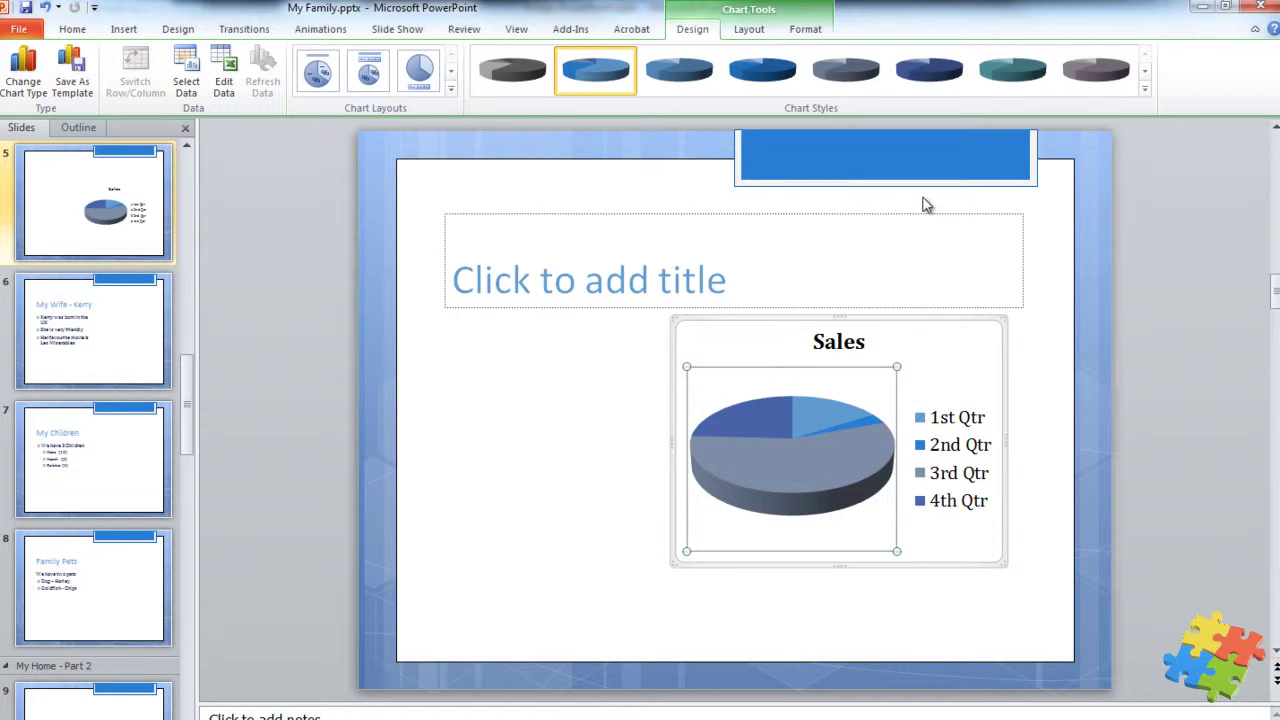
click(1145, 88)
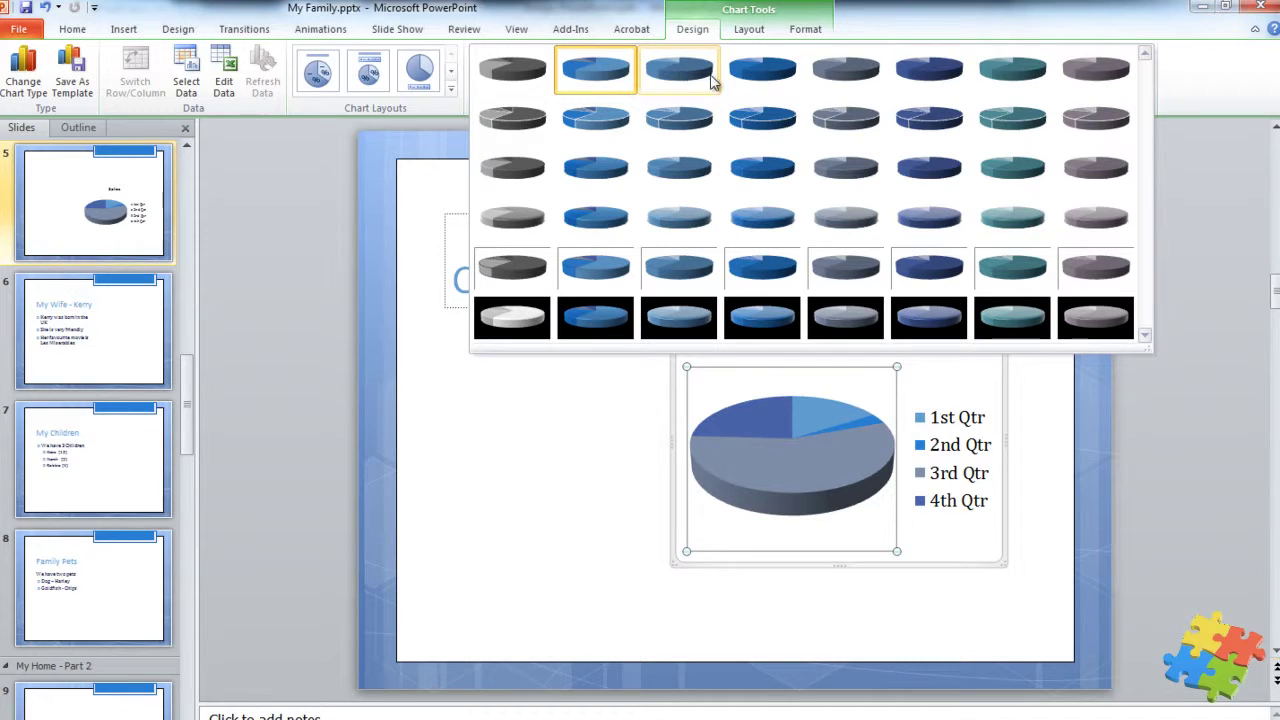
click(428, 612)
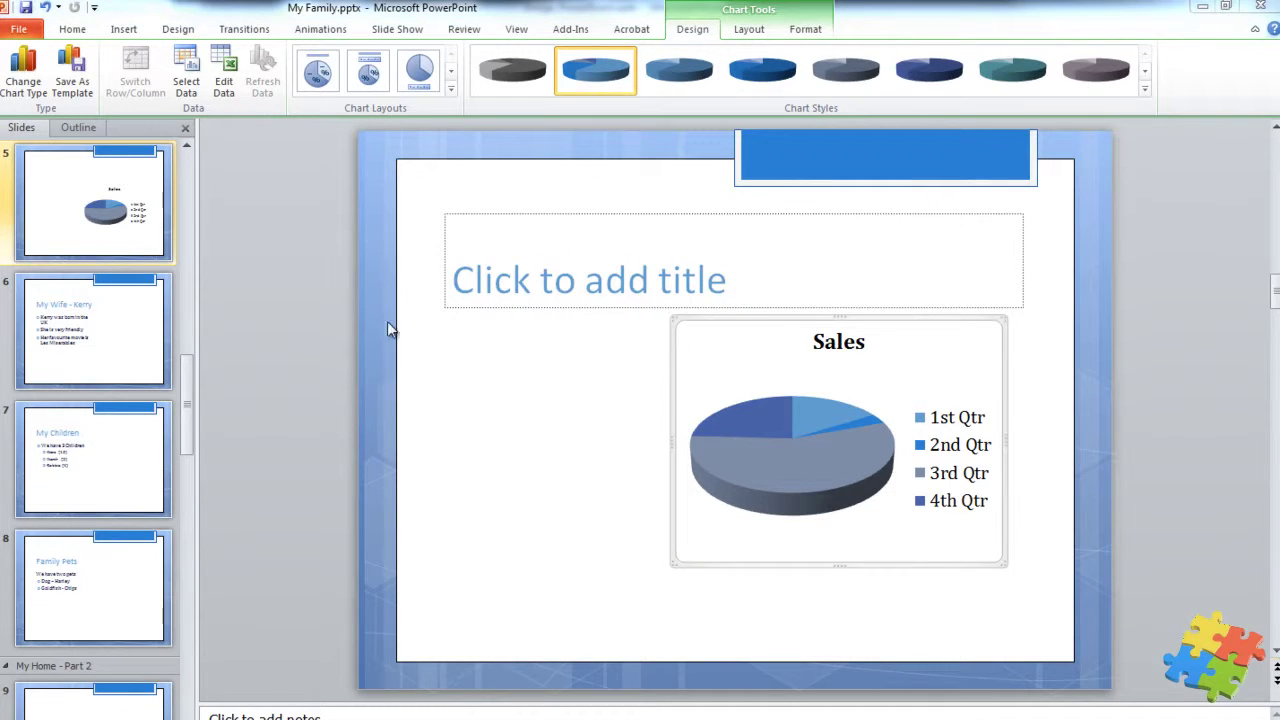
Step: Preview the theme colour schemes without applying one, then show the Chart Tools Design options
click(178, 30)
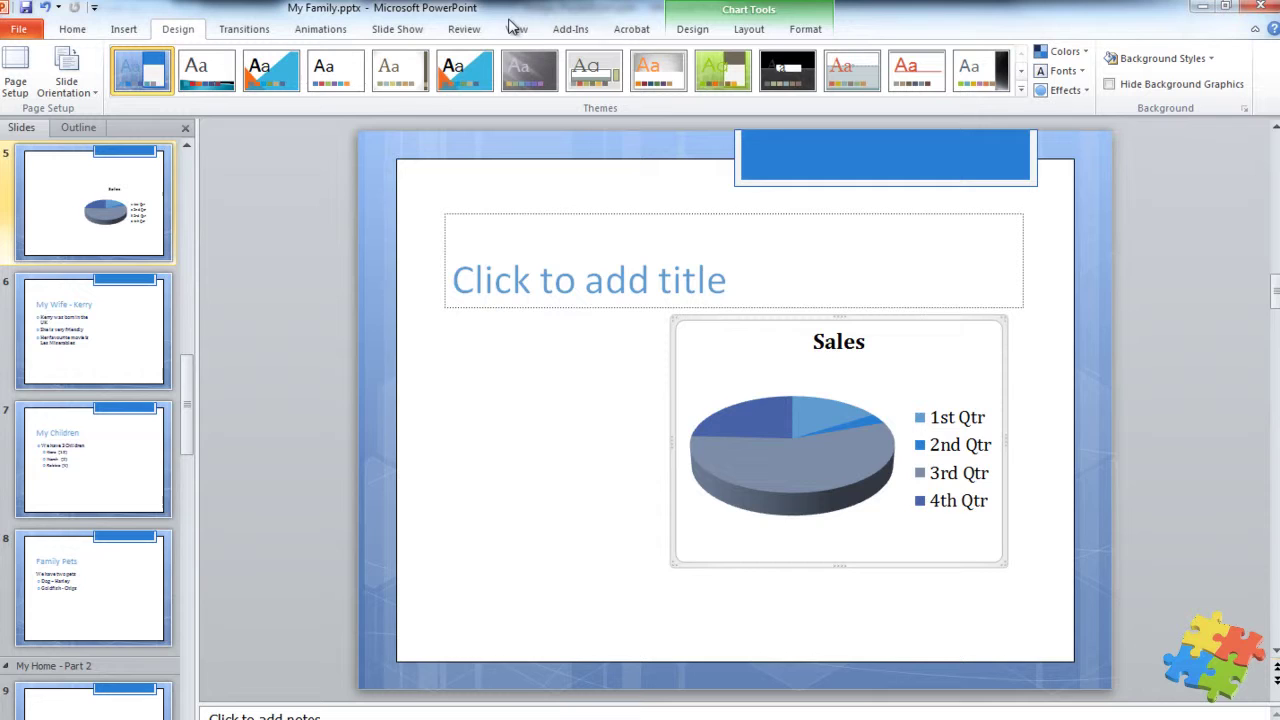
click(1083, 55)
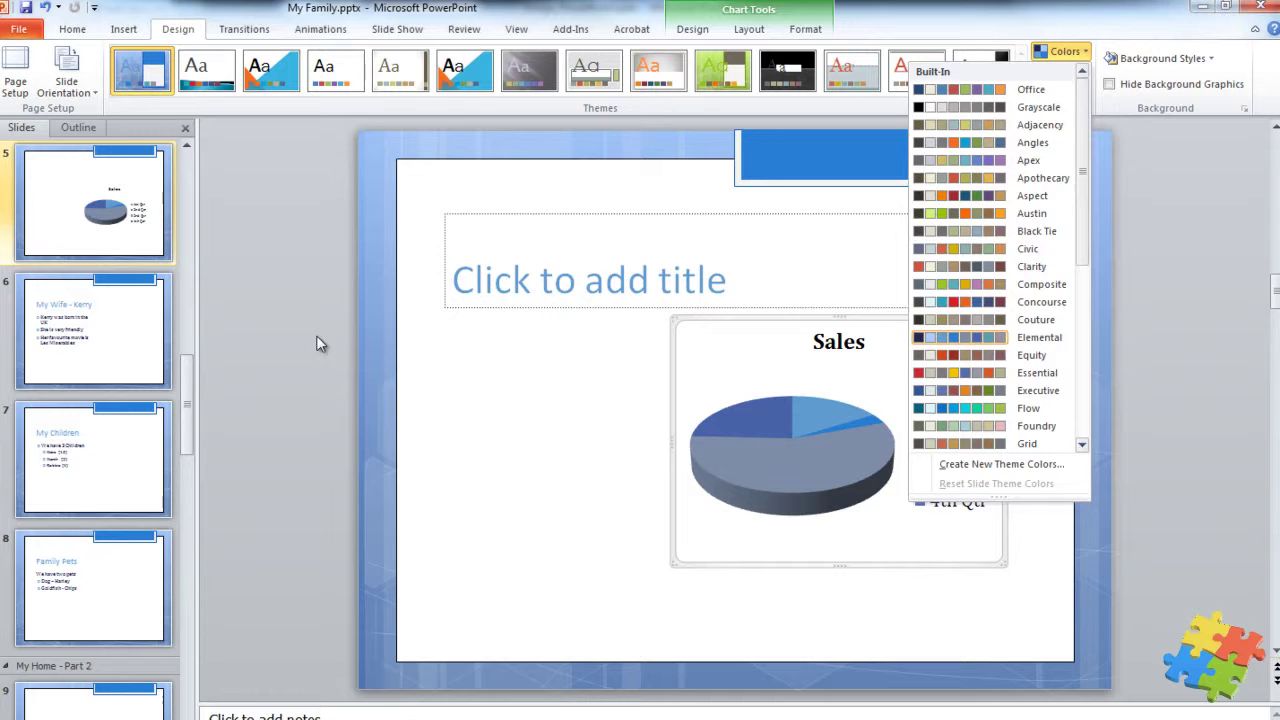
click(286, 355)
click(693, 32)
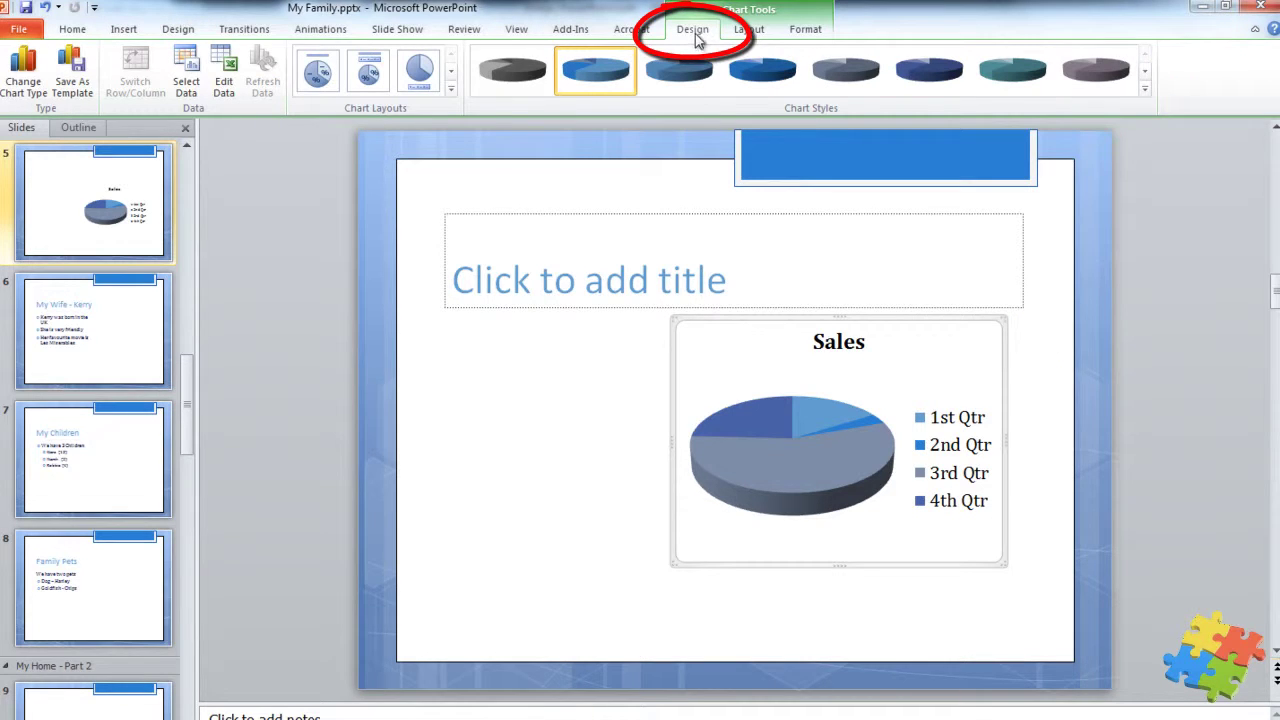
Step: Apply the teal chart style and fill the 4th Qtr slice red
click(1018, 84)
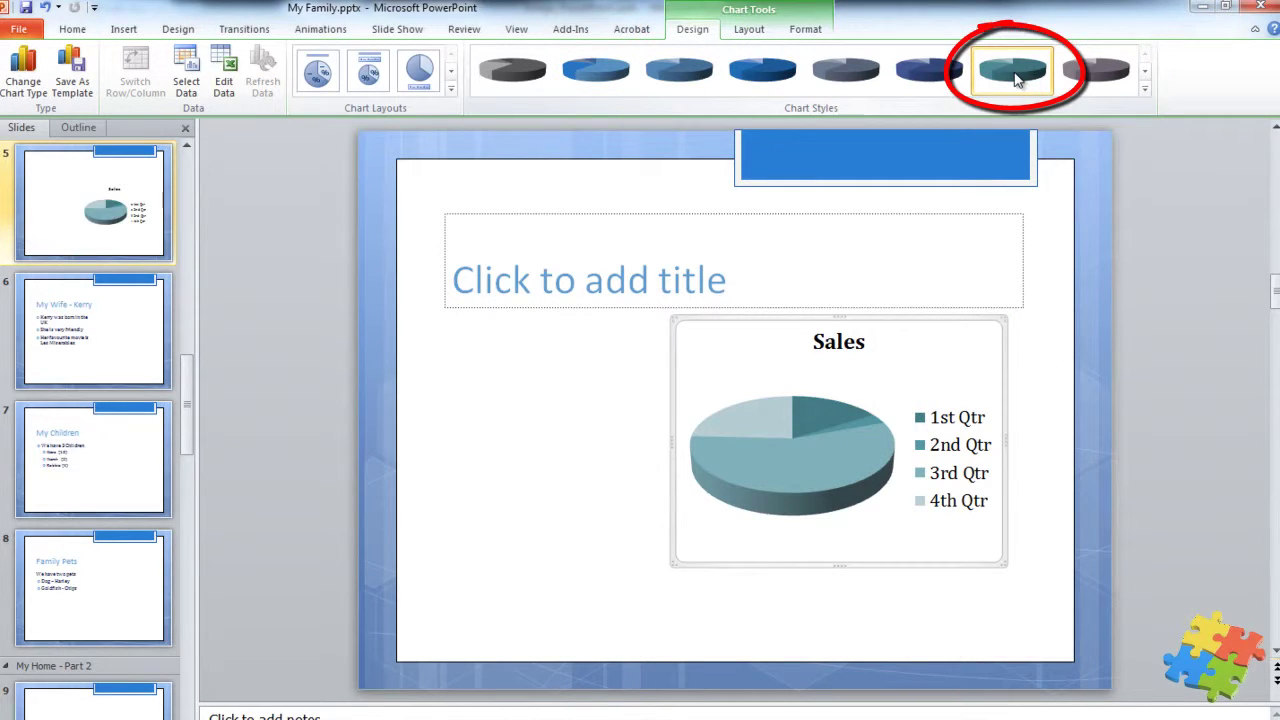
click(796, 493)
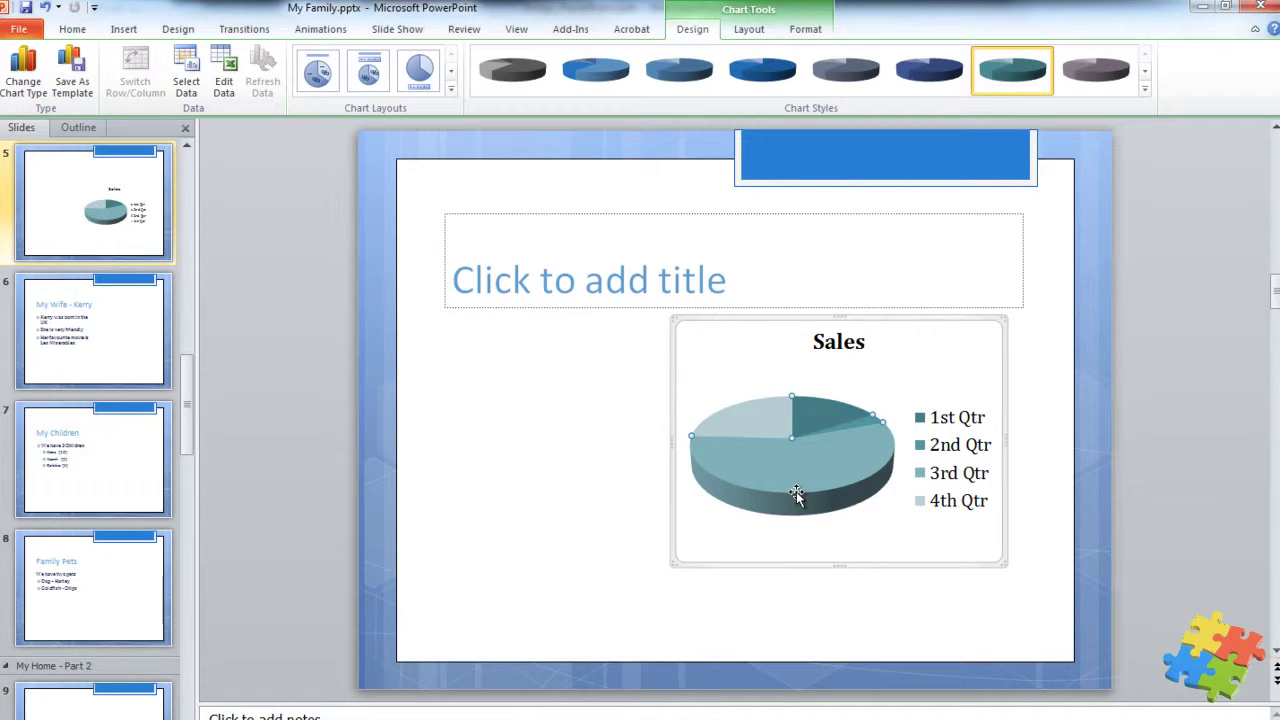
right_click(765, 430)
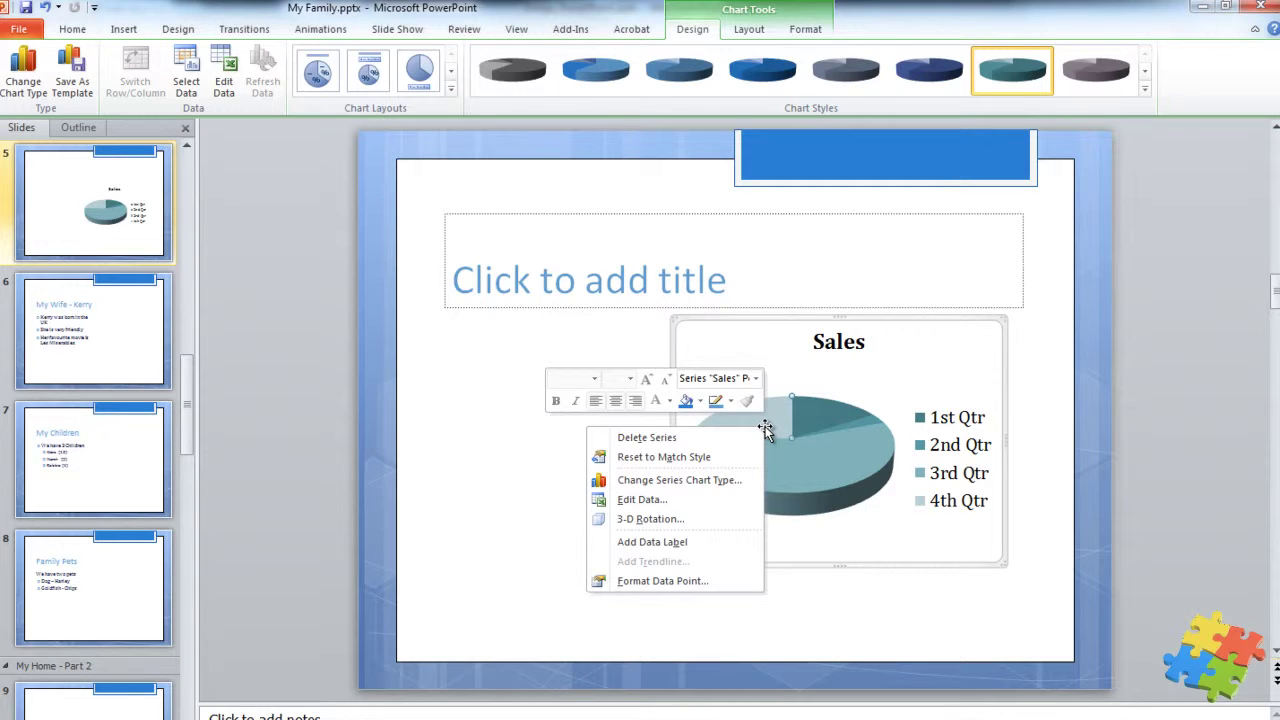
click(700, 402)
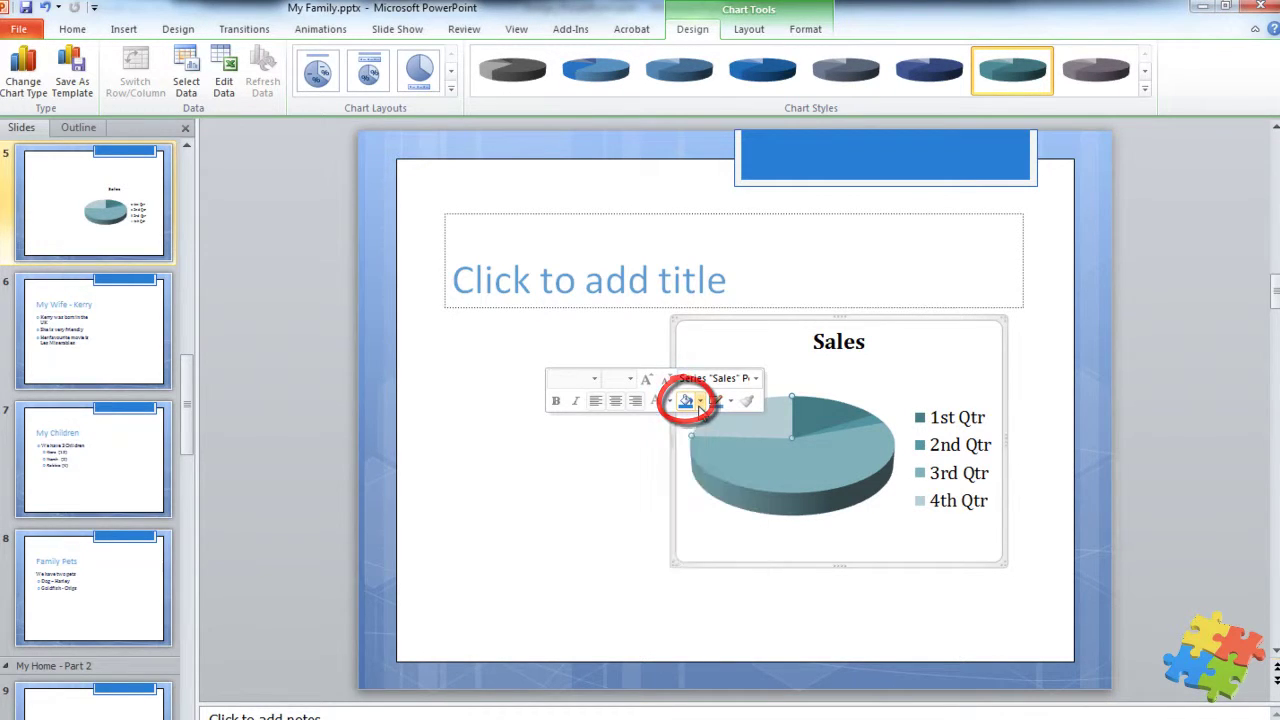
click(700, 402)
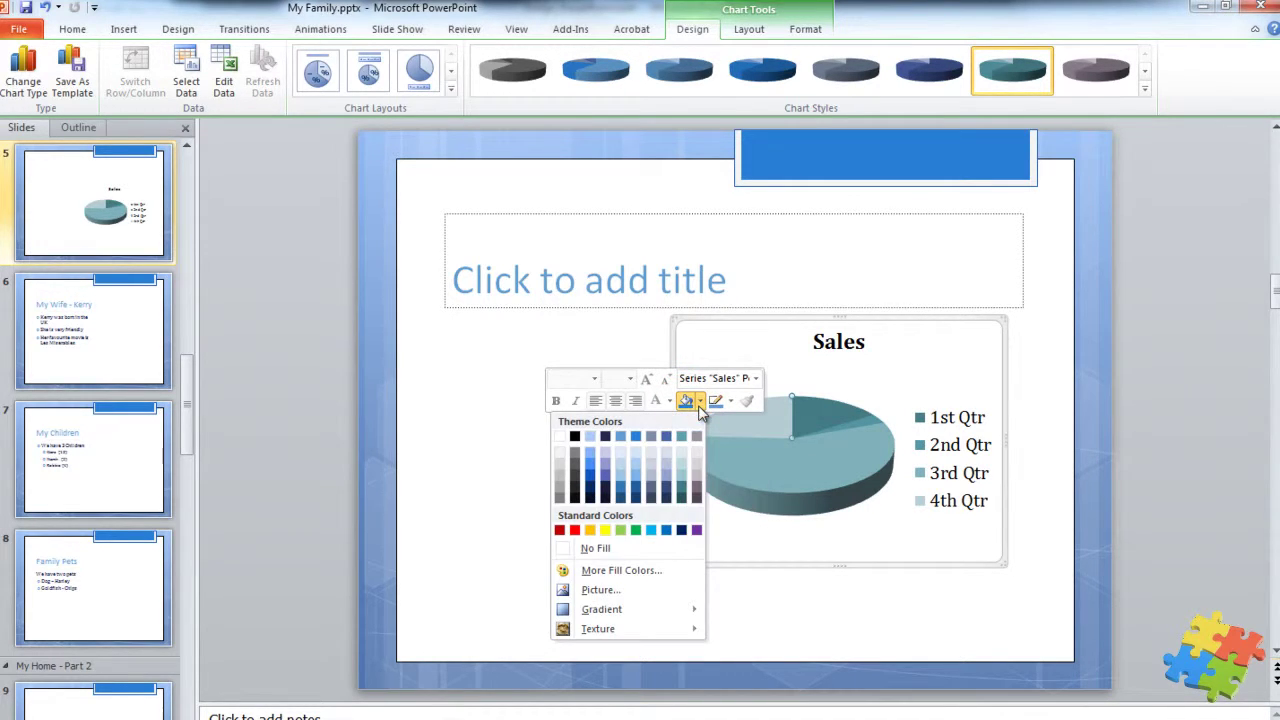
click(575, 531)
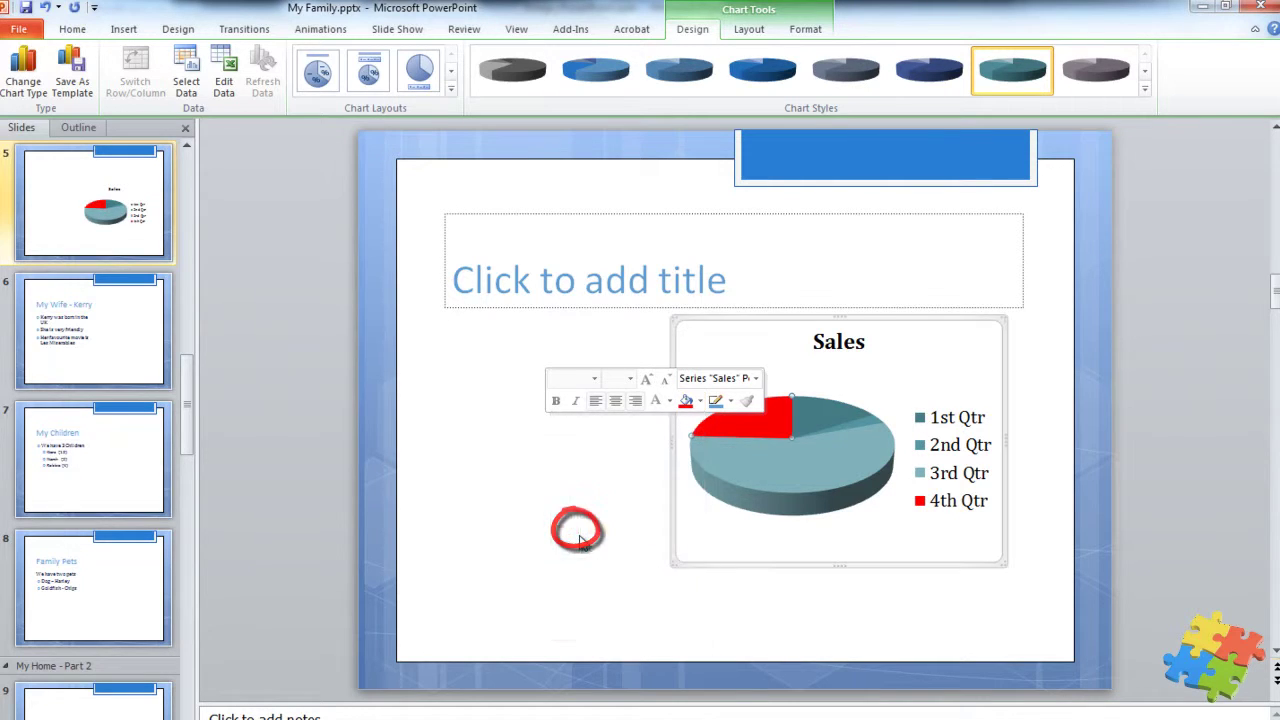
click(482, 532)
click(708, 488)
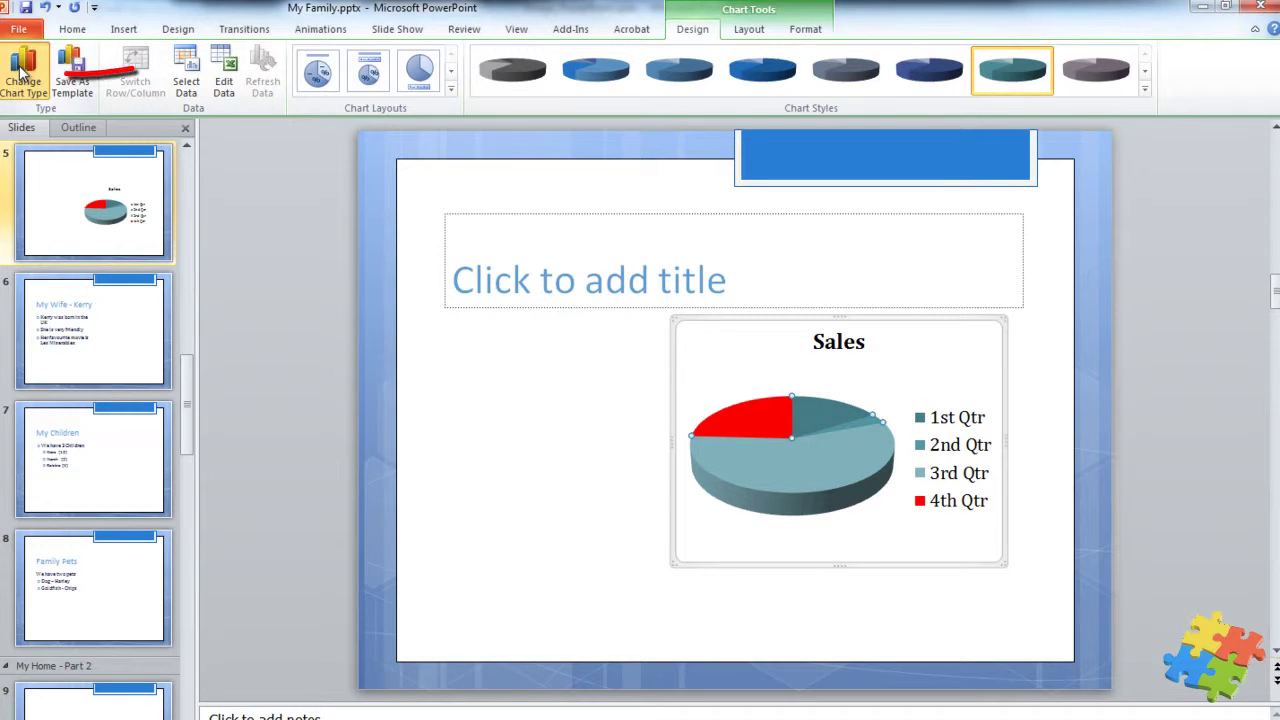
Step: Change the pie into a Clustered Cylinder chart
click(22, 70)
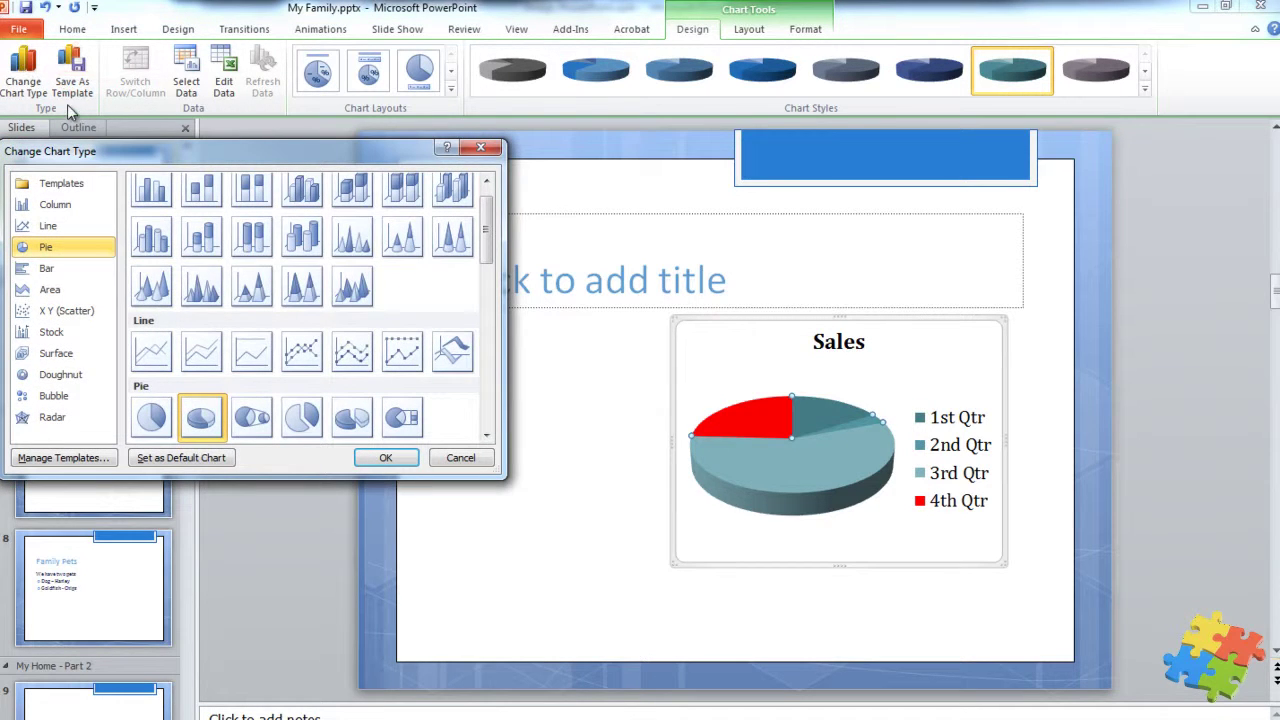
click(165, 238)
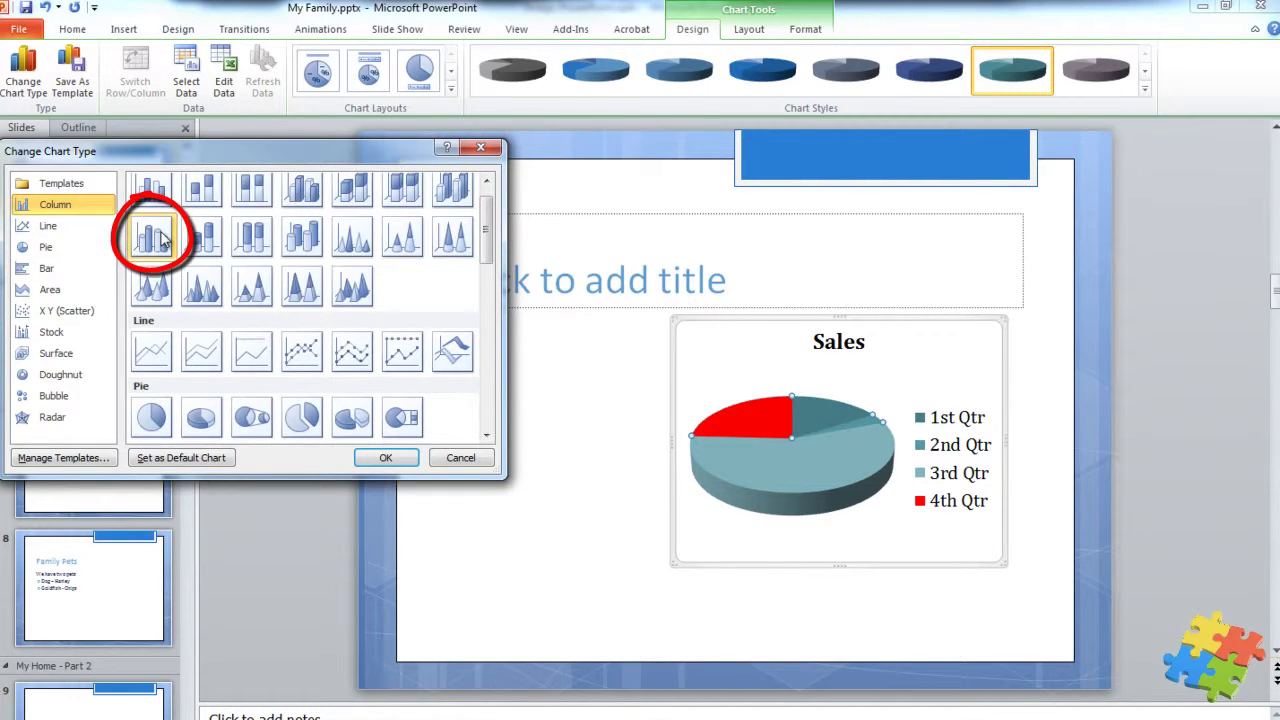
click(383, 458)
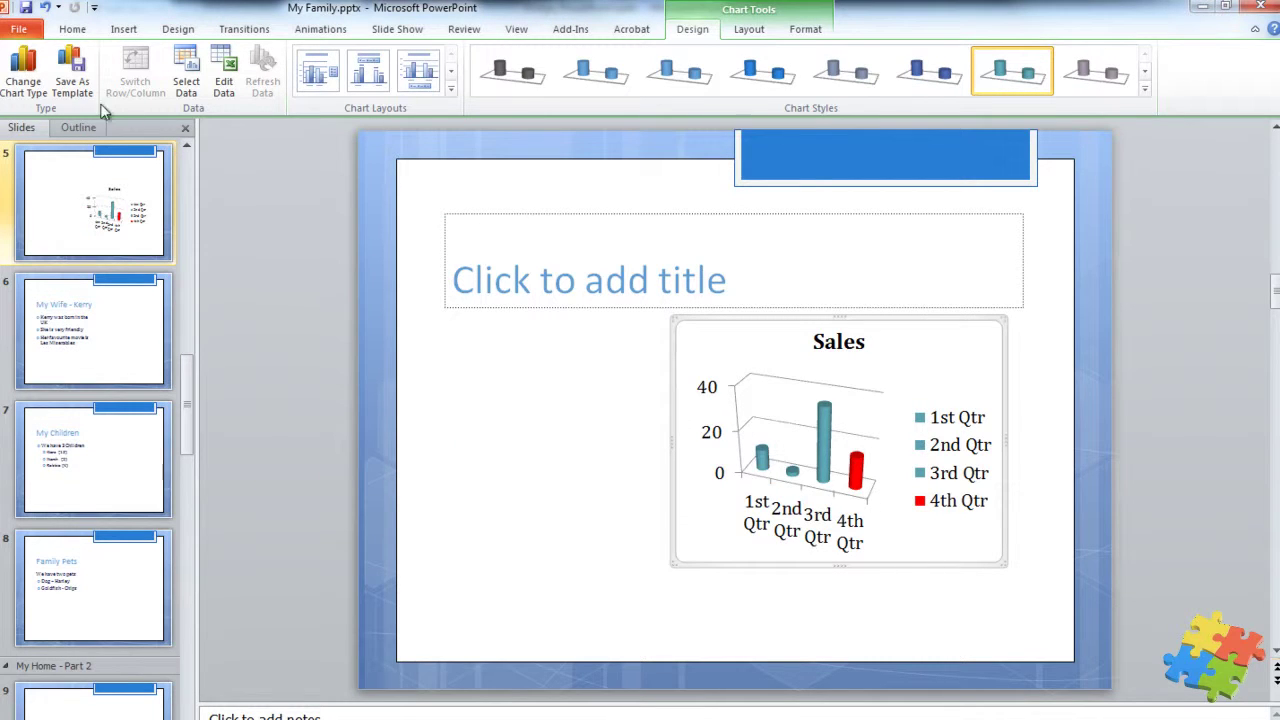
Step: Switch the chart to Clustered Bar, then undo the type changes back toward the pie
click(22, 70)
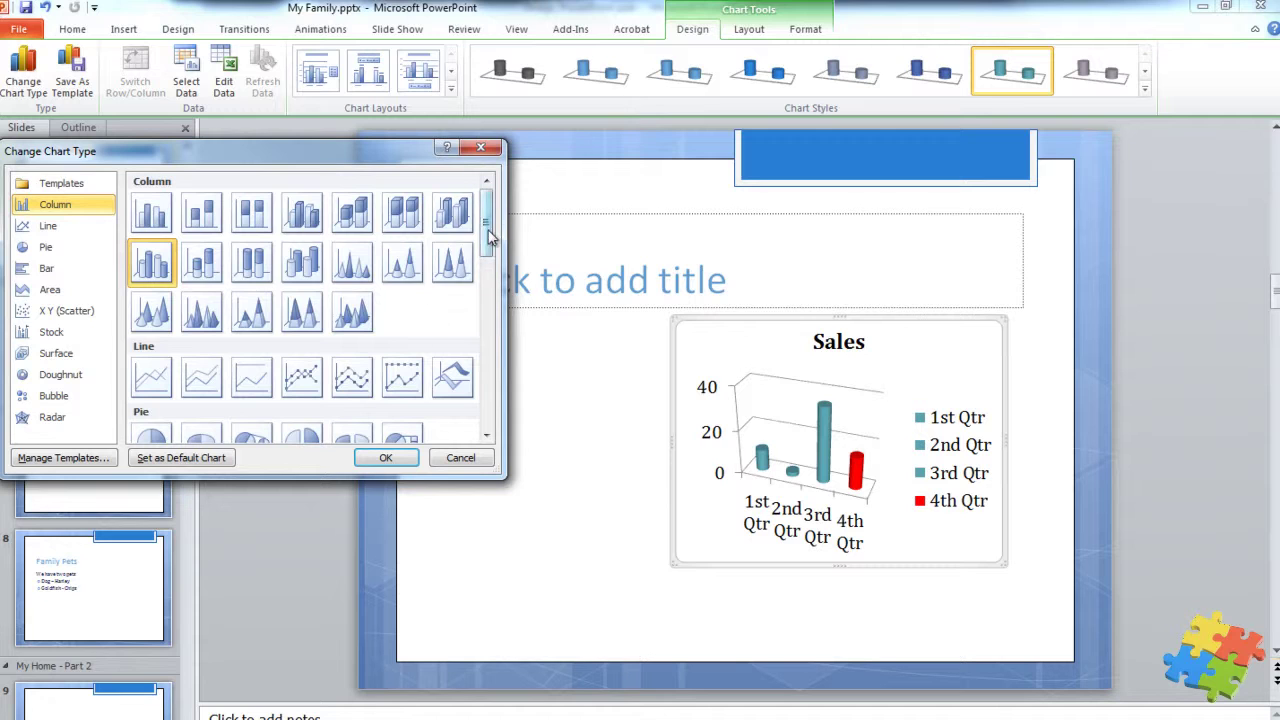
drag(487, 237, 492, 290)
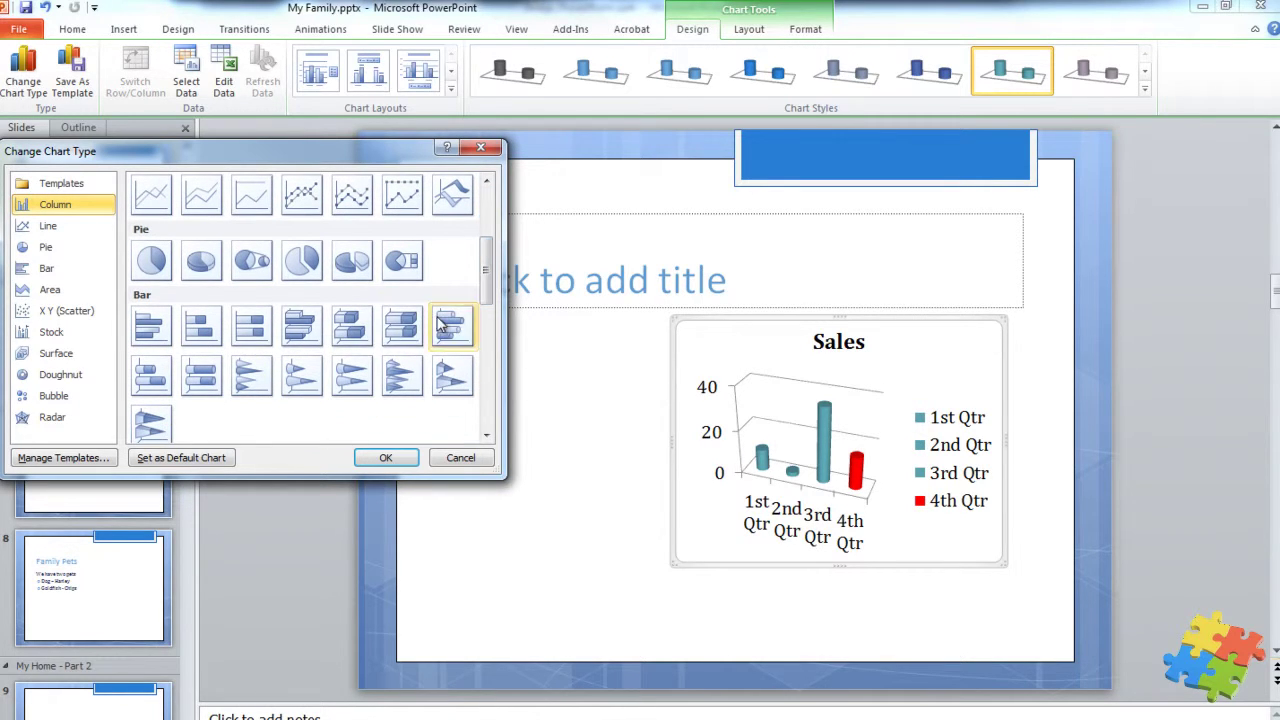
click(155, 330)
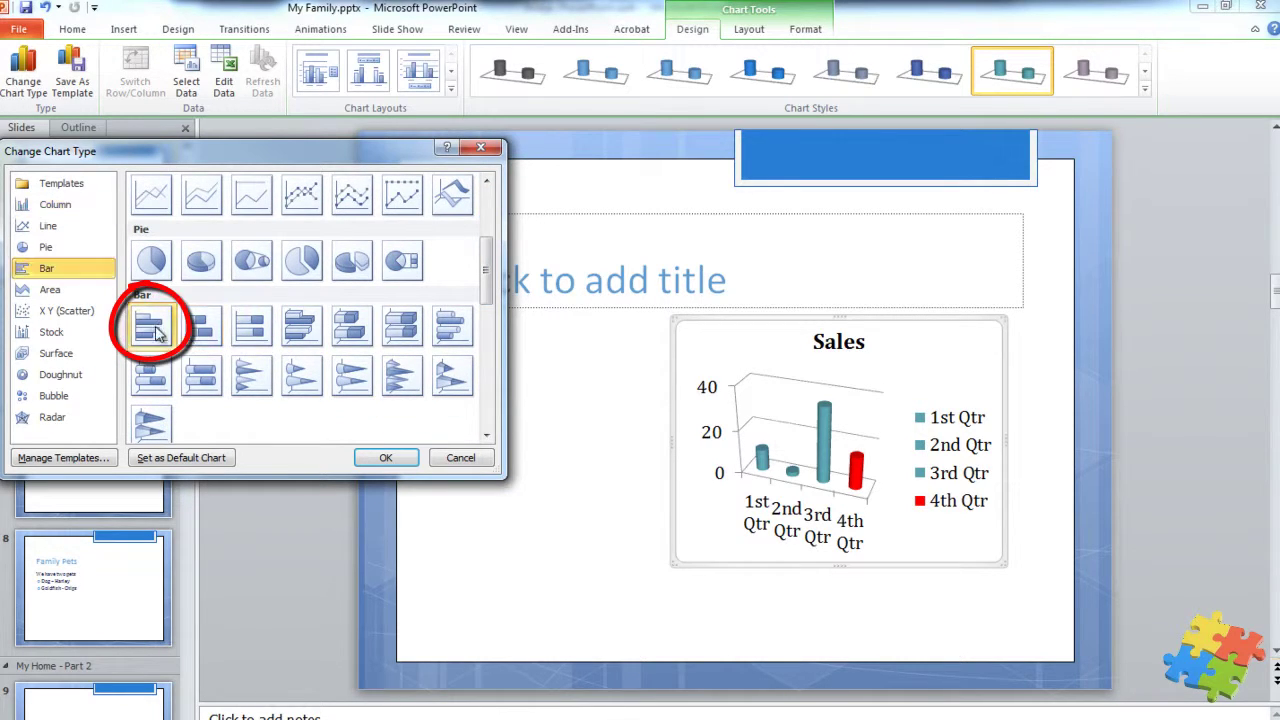
click(388, 459)
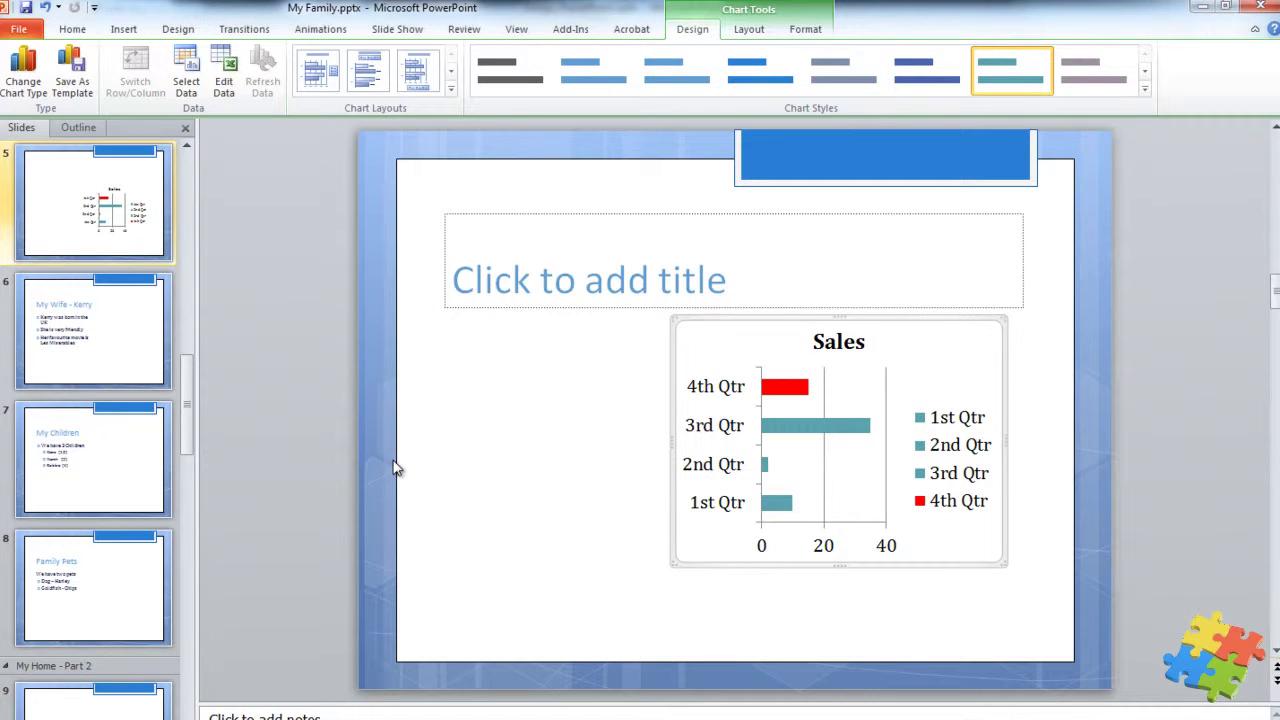
key(ctrl+z)
key(ctrl+z)
key(ctrl+z)
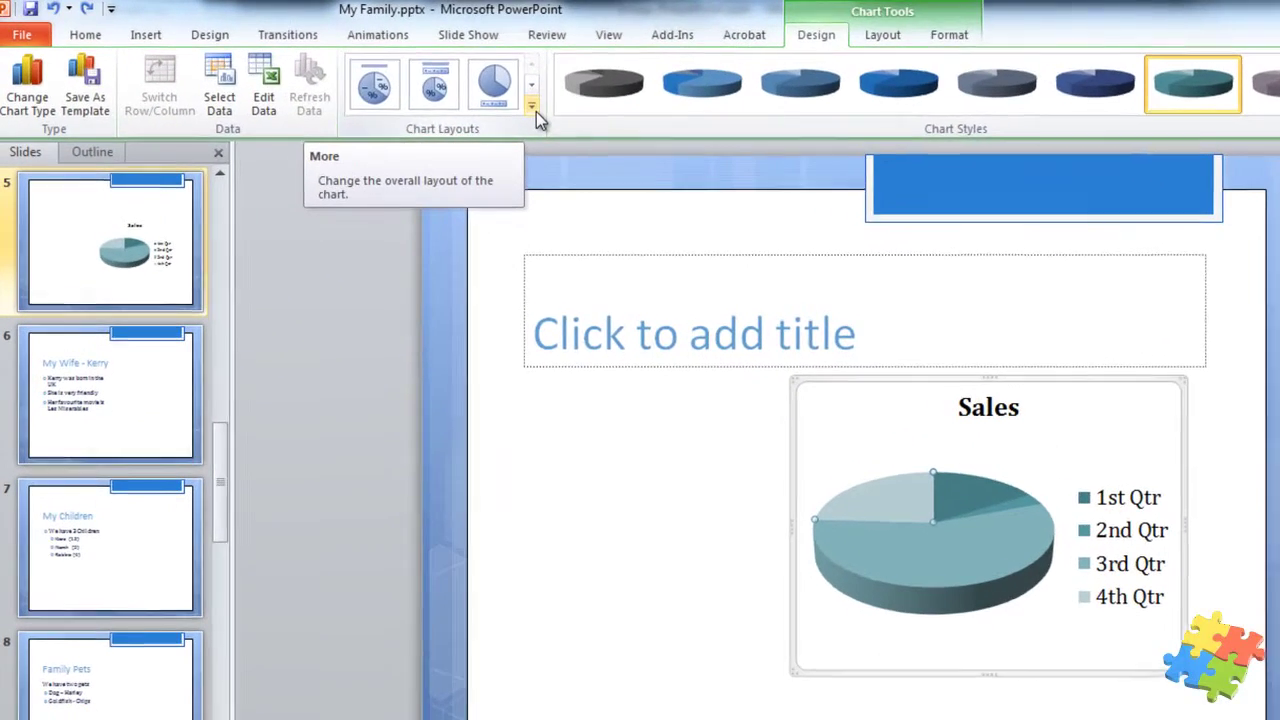
Step: Try chart layouts with a top legend, a right legend, and no title
click(476, 95)
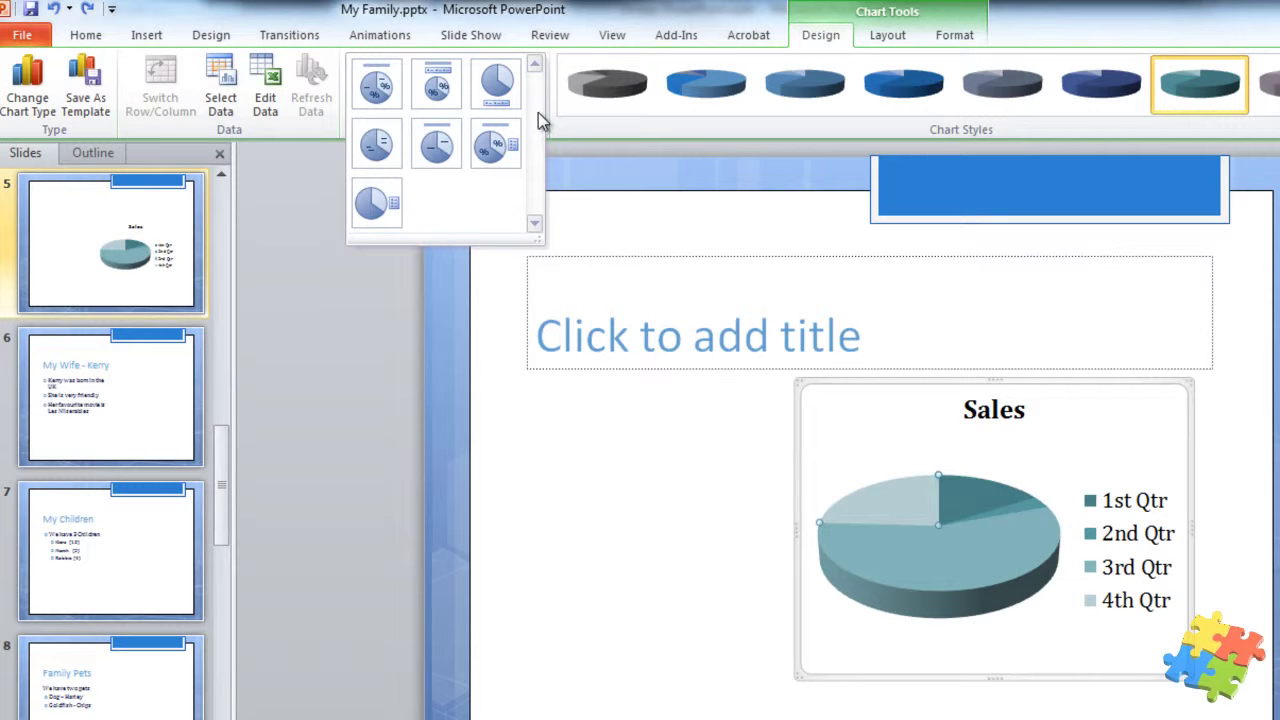
click(437, 90)
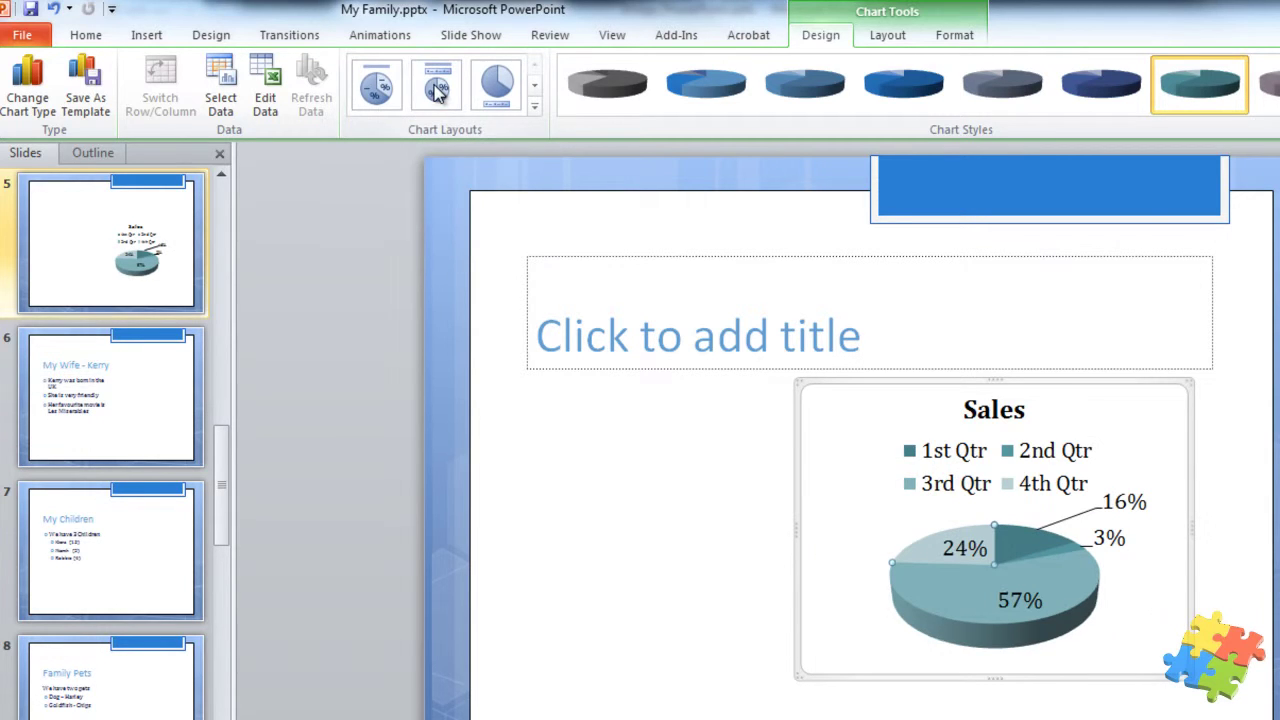
click(536, 106)
click(490, 145)
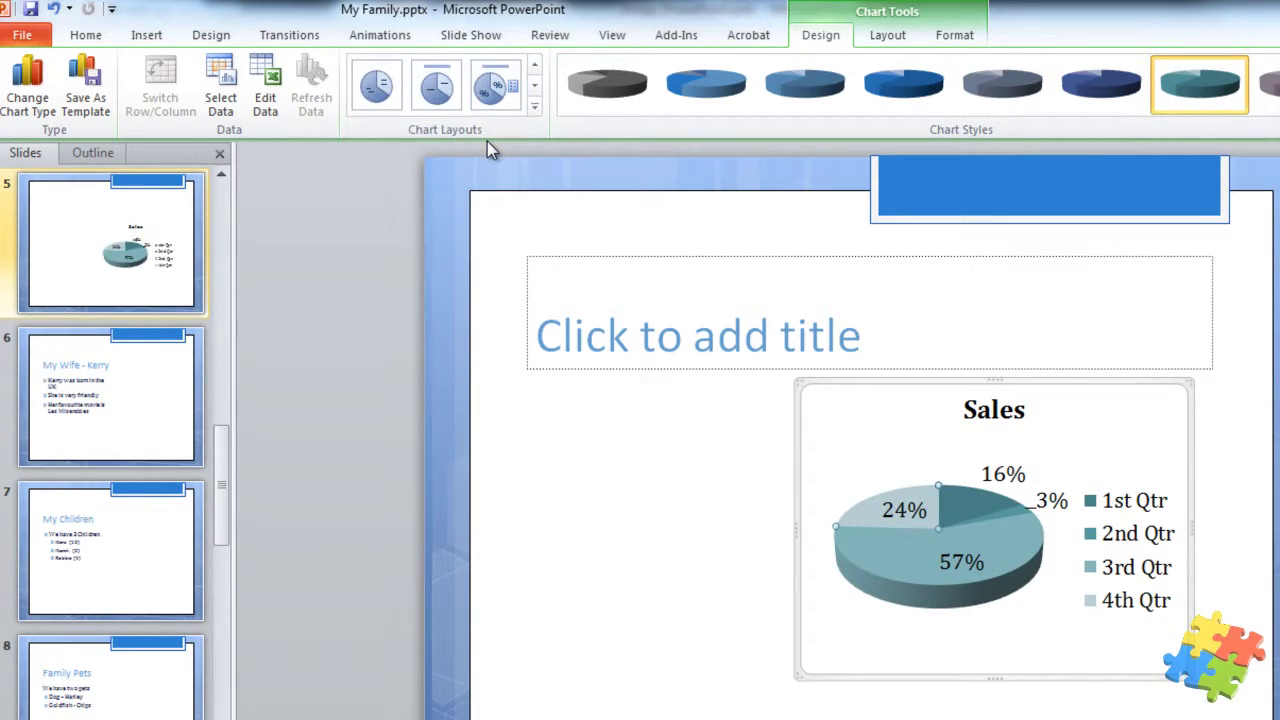
click(536, 106)
click(366, 195)
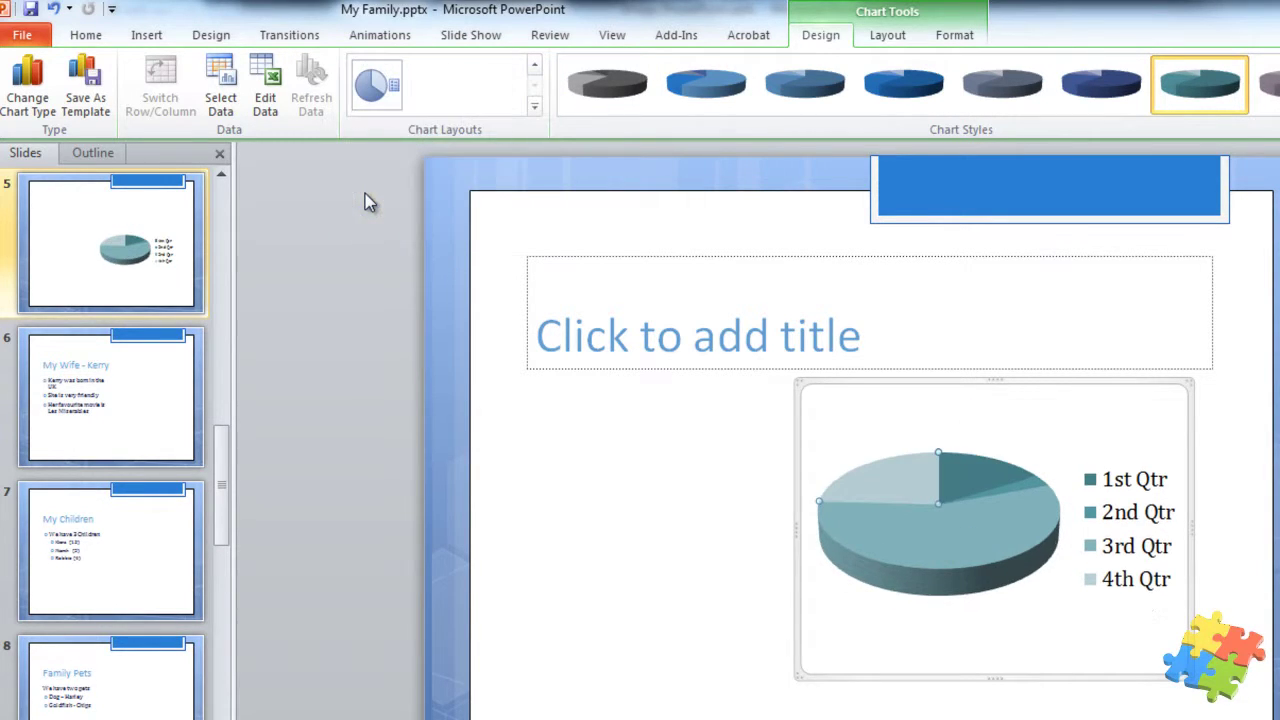
Step: Apply a titled layout, then undo and redo to reach the titled pie with legend
click(536, 108)
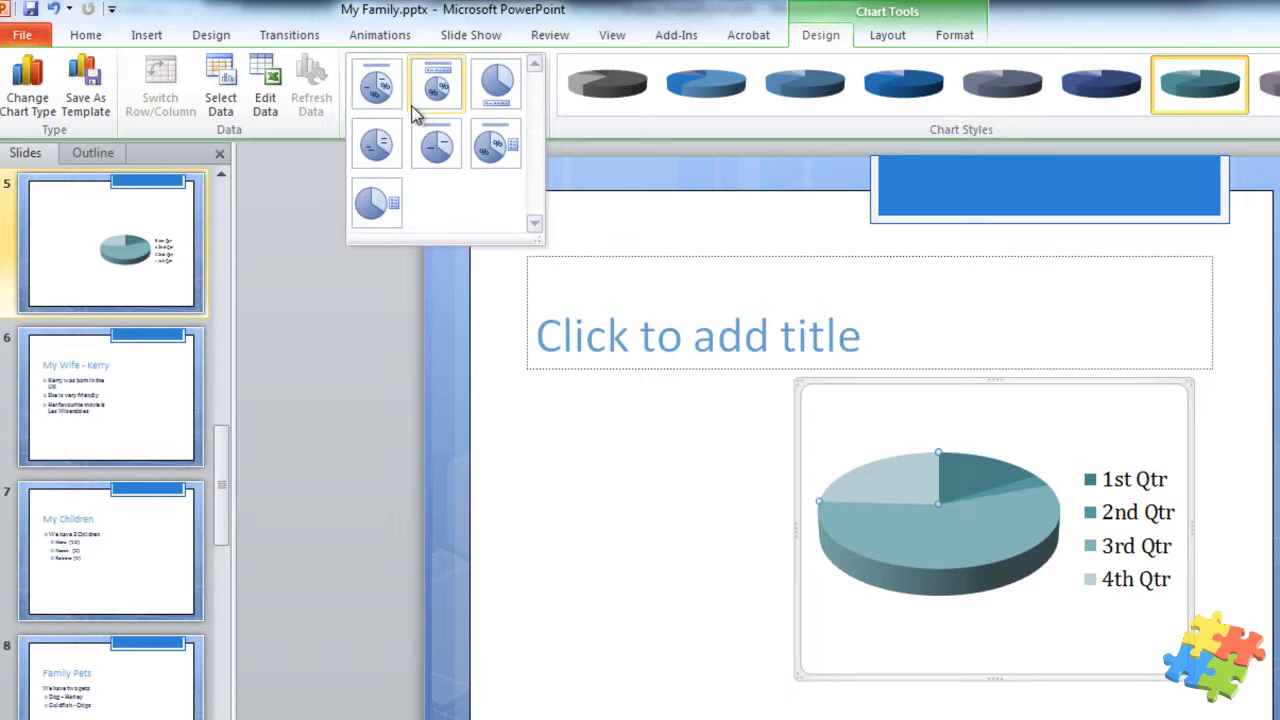
click(380, 88)
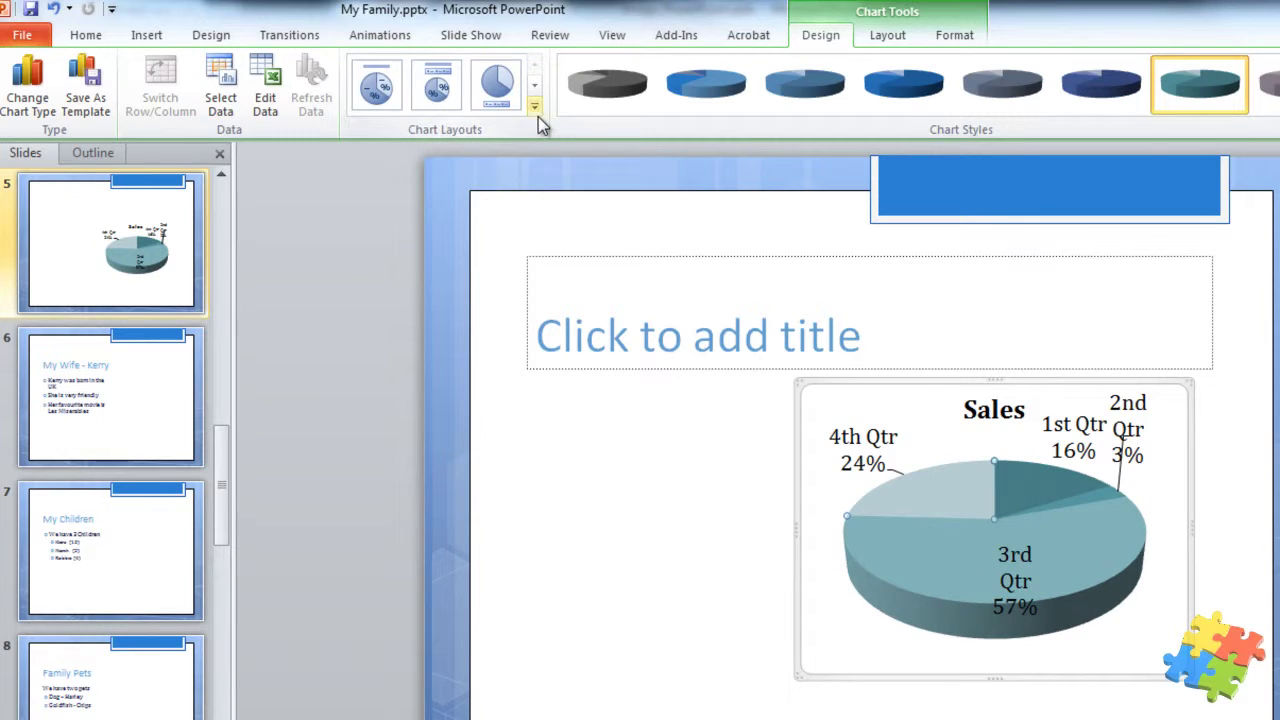
click(537, 116)
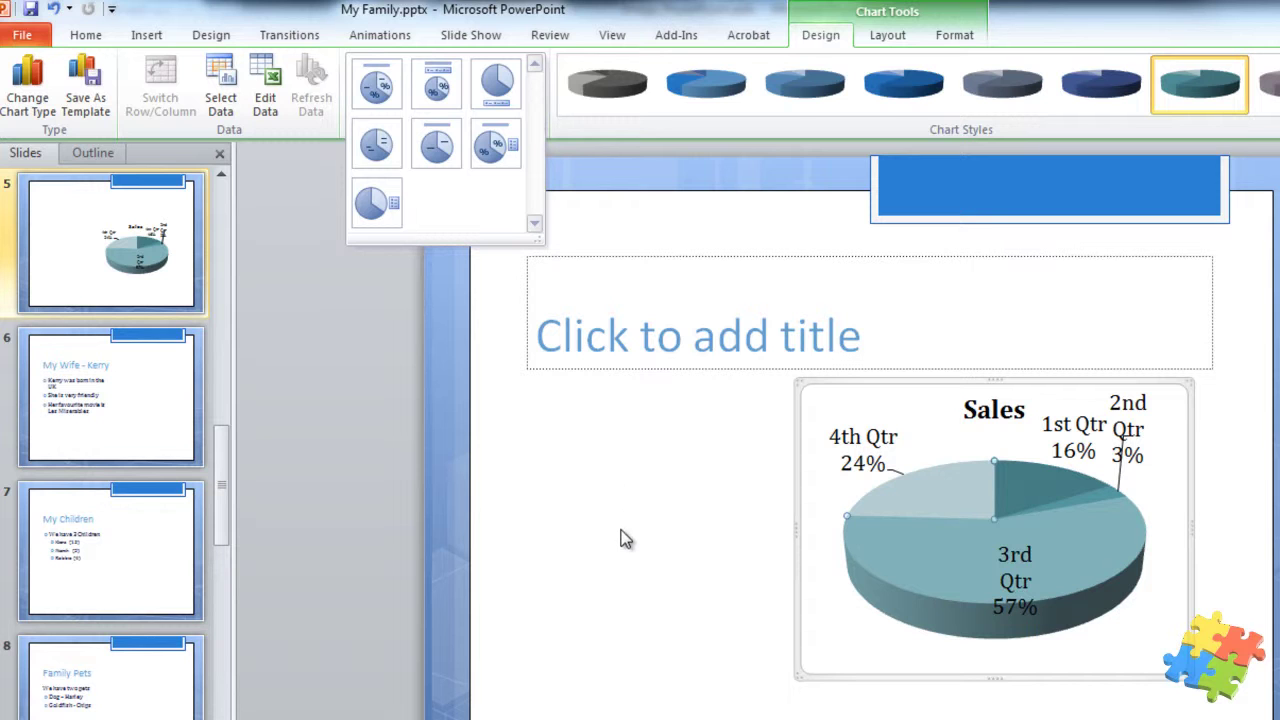
key(Escape)
key(ctrl+z)
key(ctrl+y)
key(ctrl+y)
key(ctrl+y)
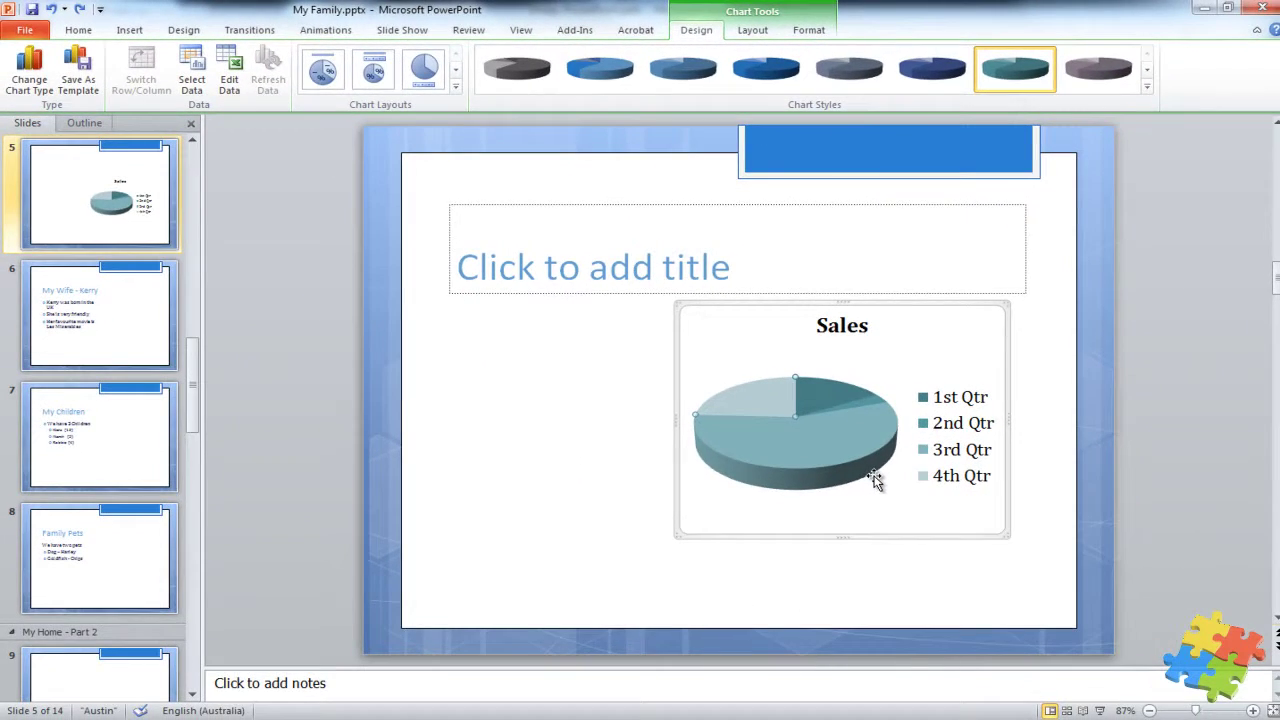
Step: Select the Sales chart title and delete it
click(875, 331)
key(Delete)
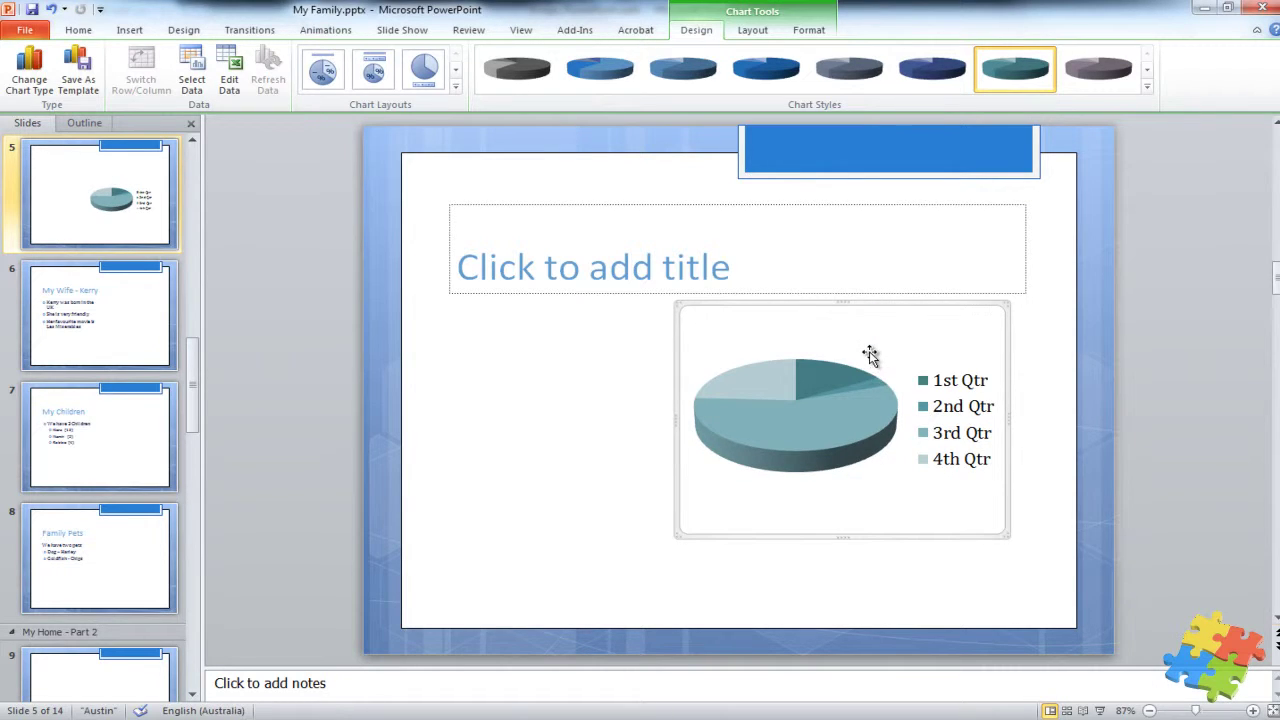